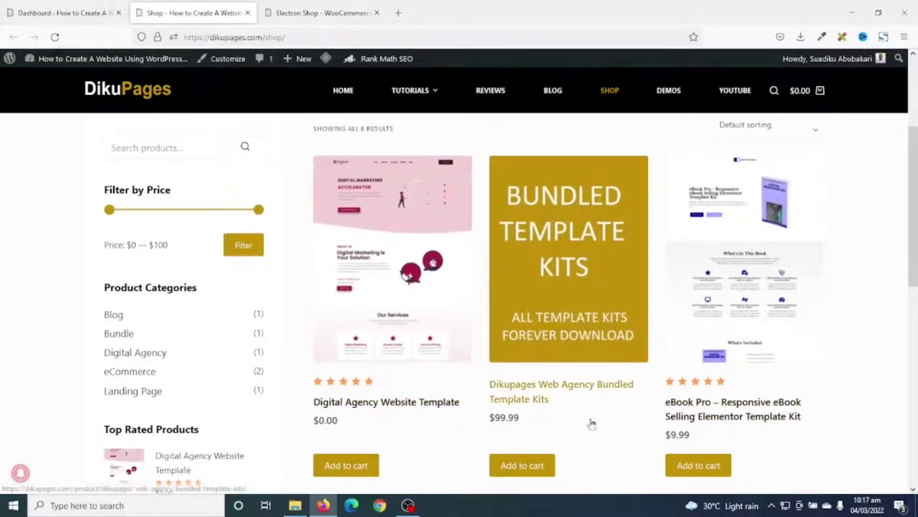
- Browse the shop's product listing, then switch to the $12.99 Electron Shop template kit page
scroll(590, 424, down, 1)
scroll(725, 388, up, 2)
scroll(857, 348, down, 2)
scroll(860, 350, down, 3)
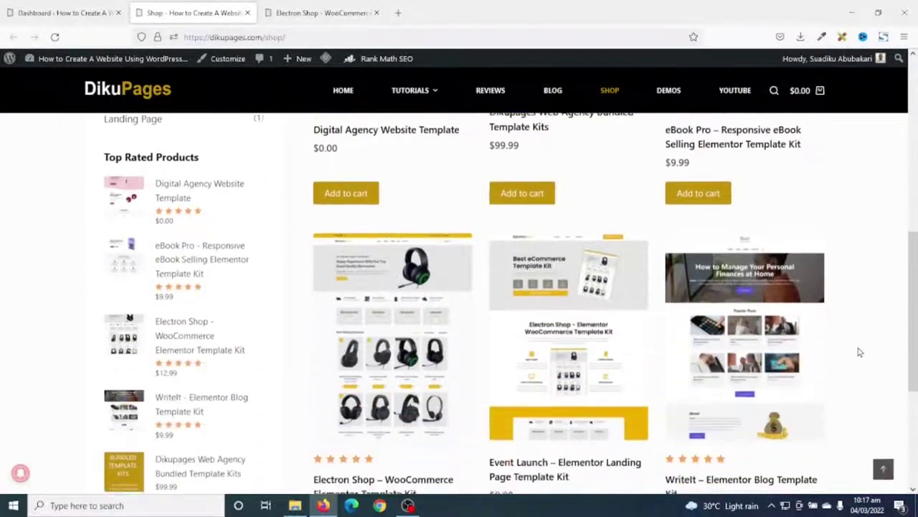
scroll(860, 351, down, 2)
scroll(862, 353, up, 2)
scroll(861, 352, up, 5)
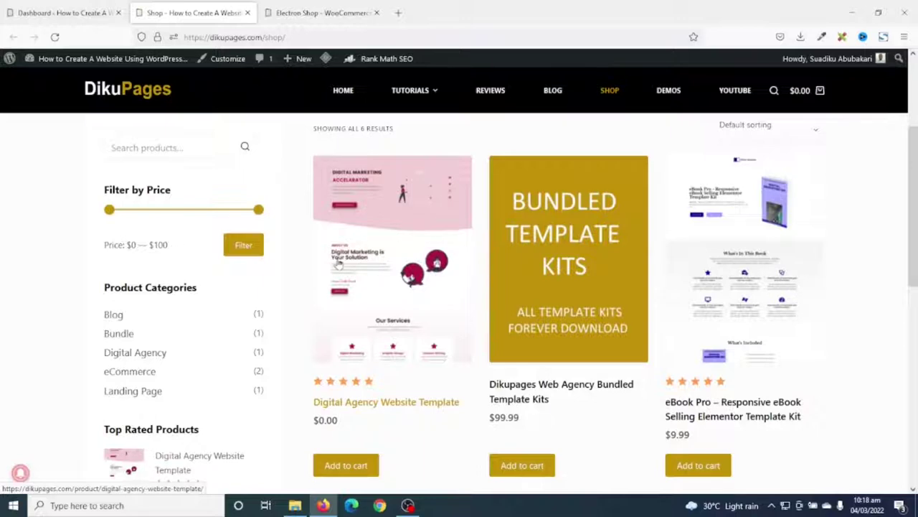
scroll(342, 265, up, 1)
scroll(757, 315, down, 5)
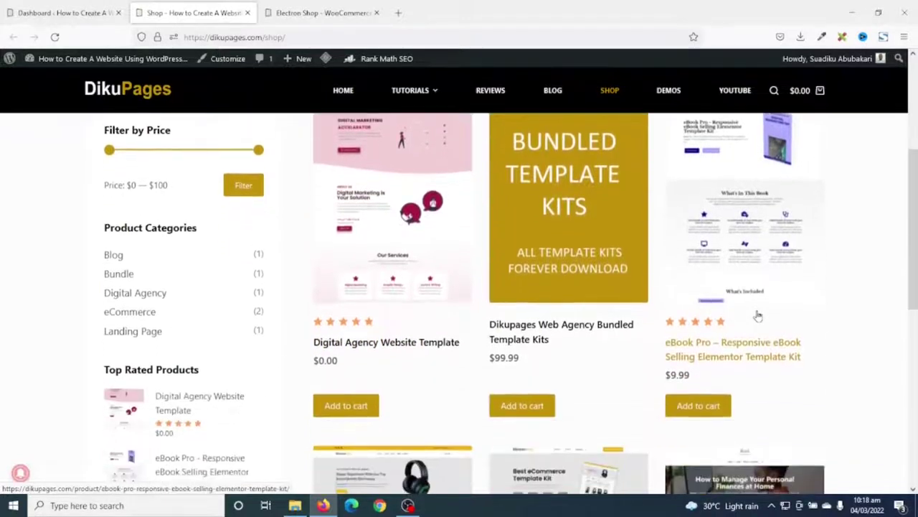
scroll(807, 329, up, 2)
scroll(806, 329, up, 2)
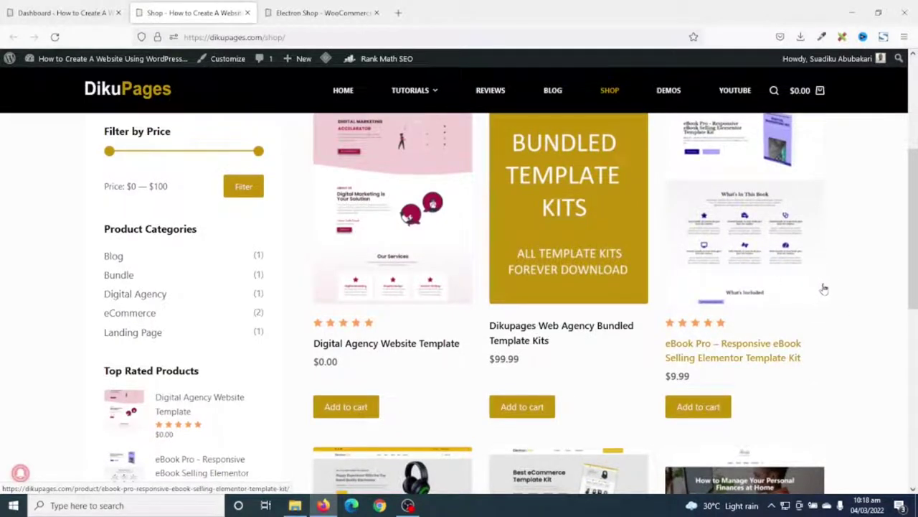
click(313, 14)
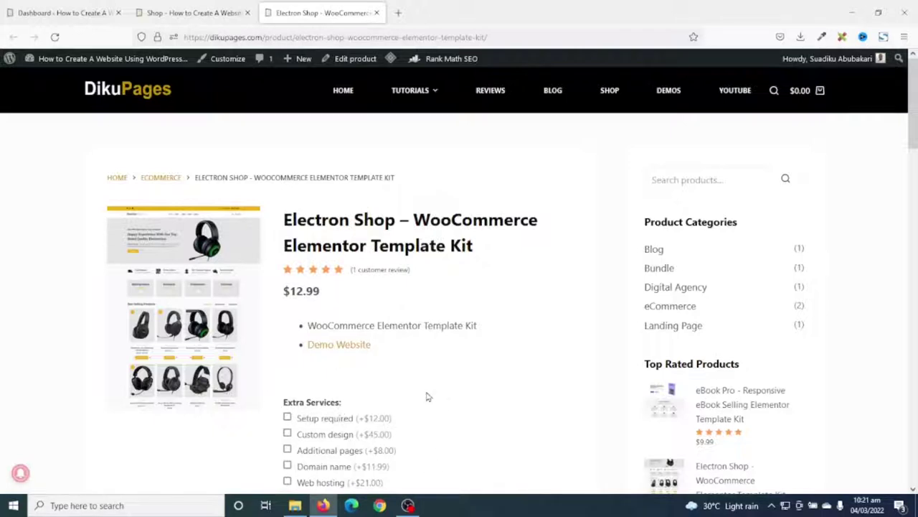
- Check the $12.99 totals, then tick Setup required (+$12.00) to bring the grand total to $24.99
scroll(426, 396, down, 2)
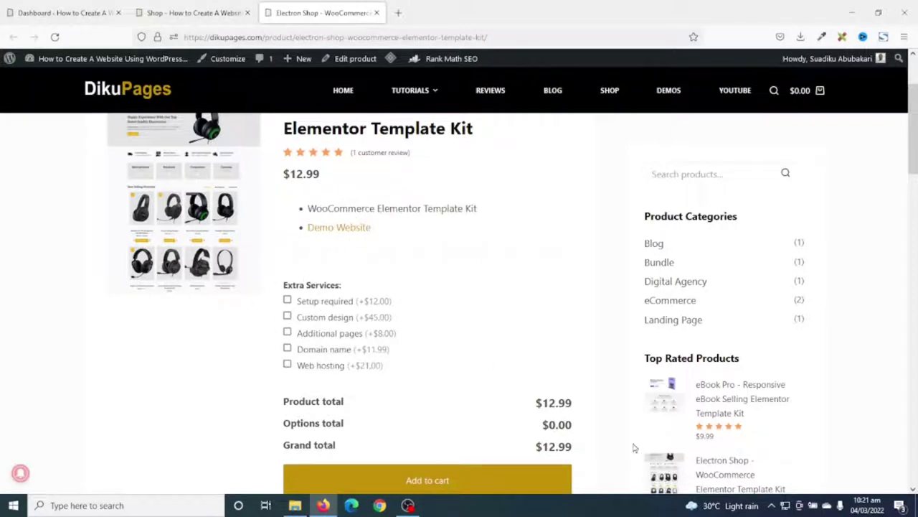
drag(537, 401, 574, 404)
click(578, 406)
drag(537, 447, 571, 446)
click(574, 447)
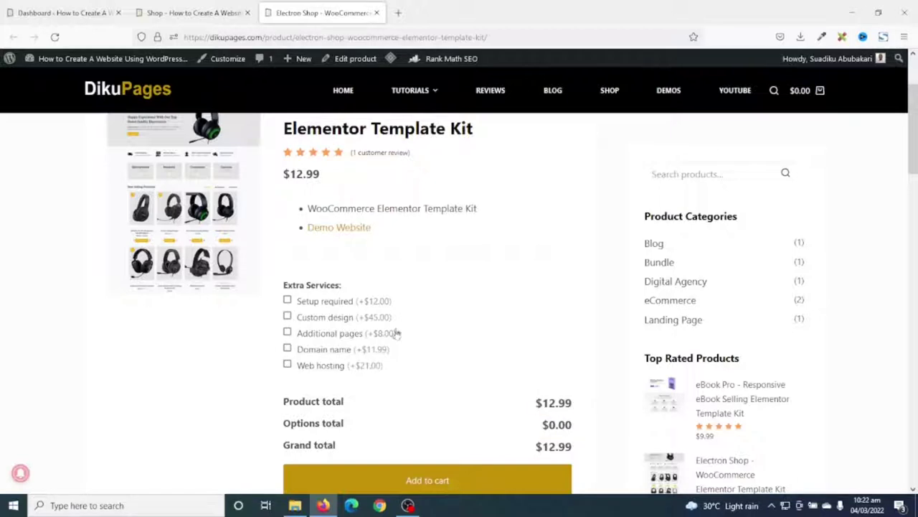
click(288, 301)
- Check the $12.00 options total and tick the Custom design add-on
mouse_move(539, 424)
mouse_down()
mouse_move(566, 426)
mouse_move(535, 424)
mouse_up()
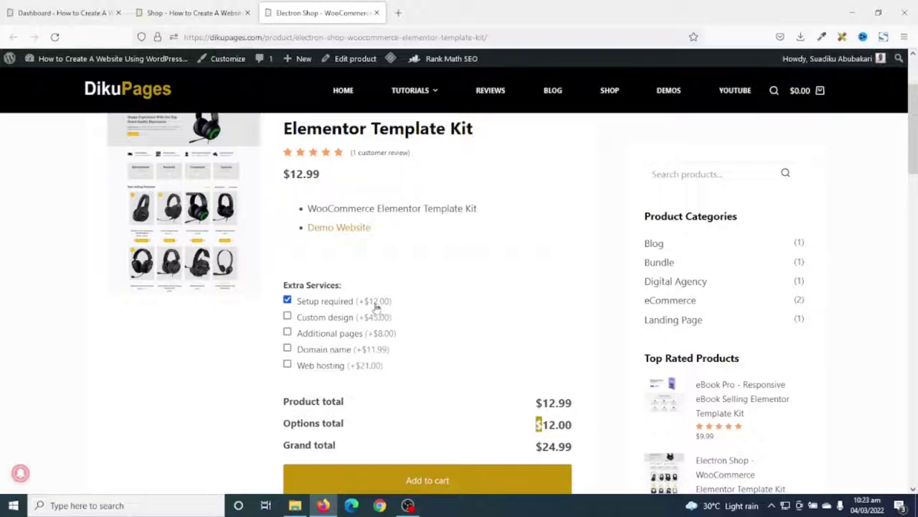
click(536, 451)
click(287, 317)
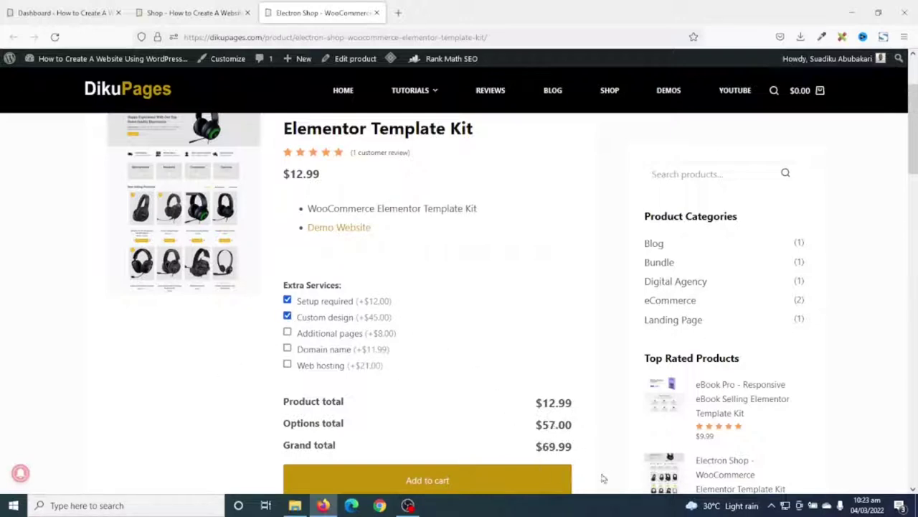
- Confirm the $69.99 grand total, tick Additional pages, and return to the admin Dashboard
drag(535, 448, 567, 445)
click(582, 451)
double_click(569, 448)
click(522, 457)
click(314, 337)
click(66, 14)
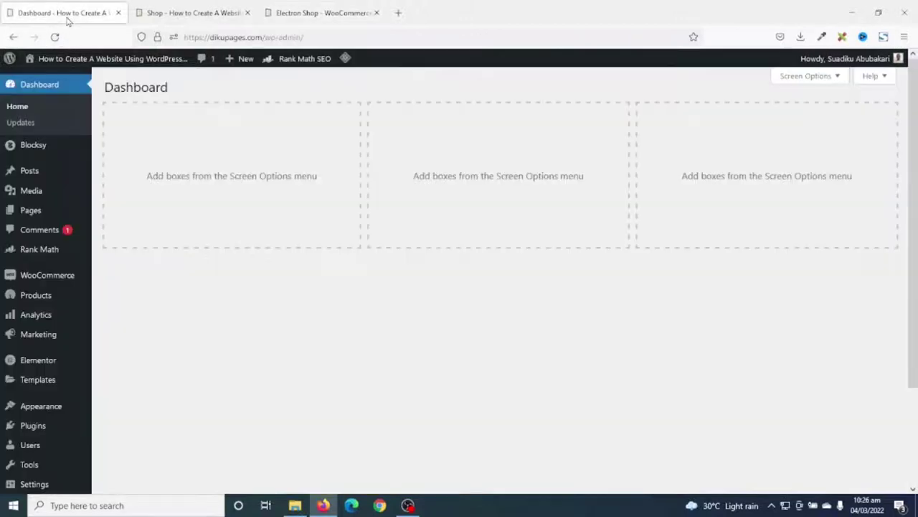
- Search Add Plugins for 'Advanced Product Fields for WooCommerce', which is listed as Active
mouse_move(36, 430)
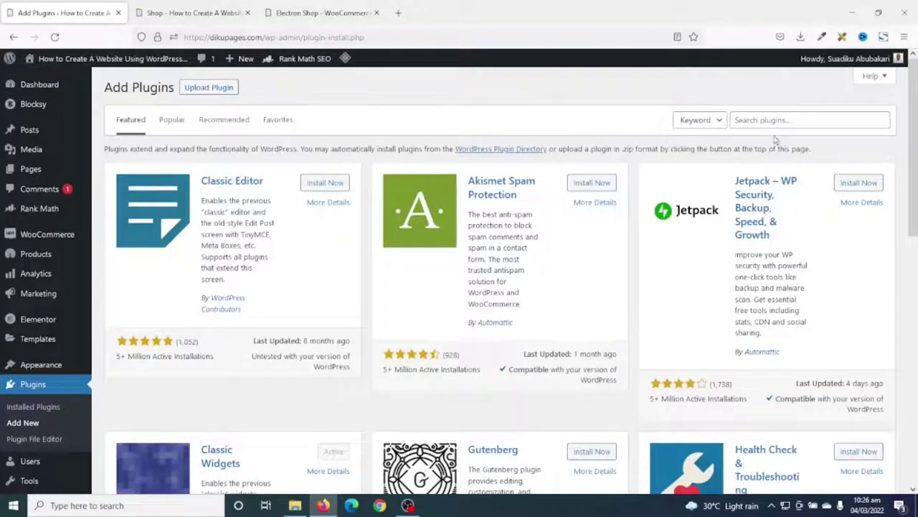
click(795, 119)
text(Advanced Product Fields for WooCommerce)
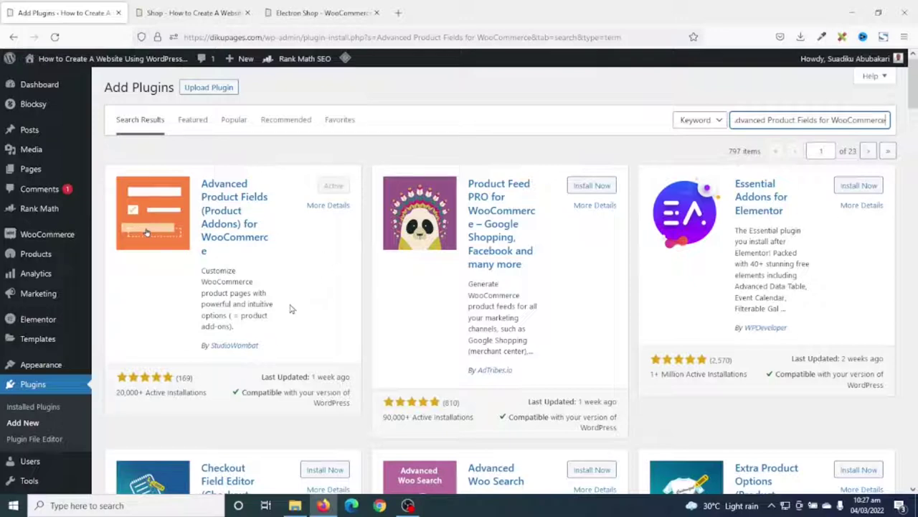
- Open the eBook Pro product from the Shop and bring up its Edit product screen
click(190, 13)
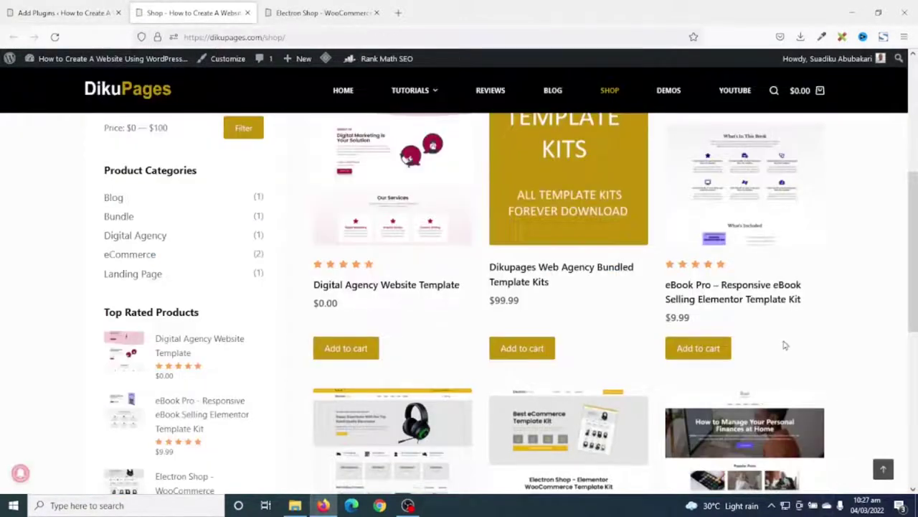
click(741, 187)
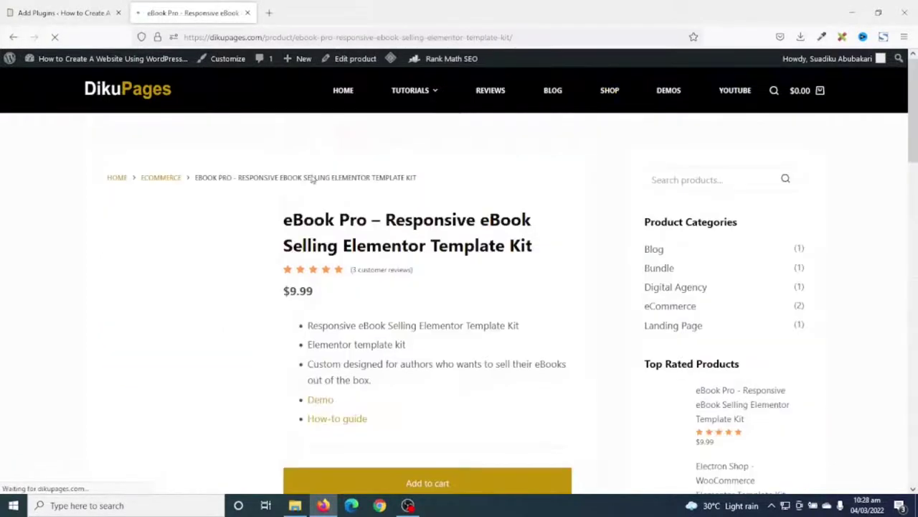
scroll(438, 244, down, 1)
scroll(433, 237, down, 1)
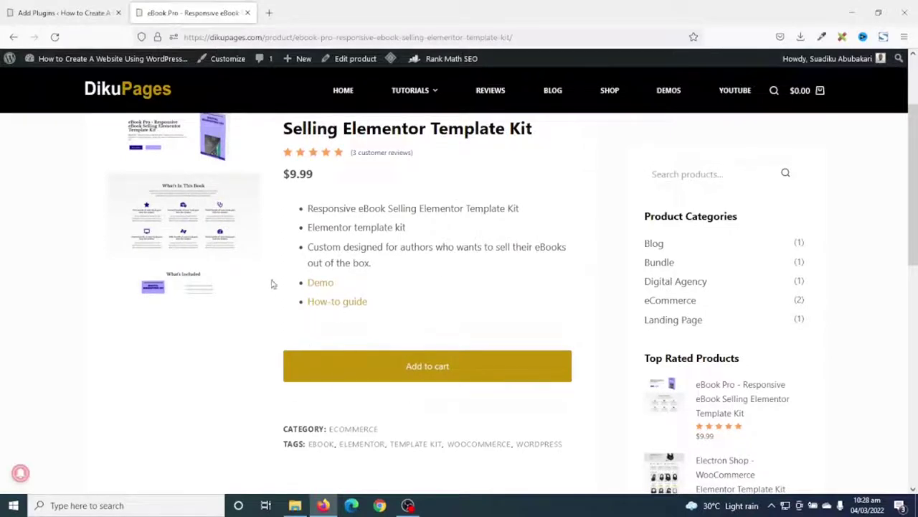
click(351, 59)
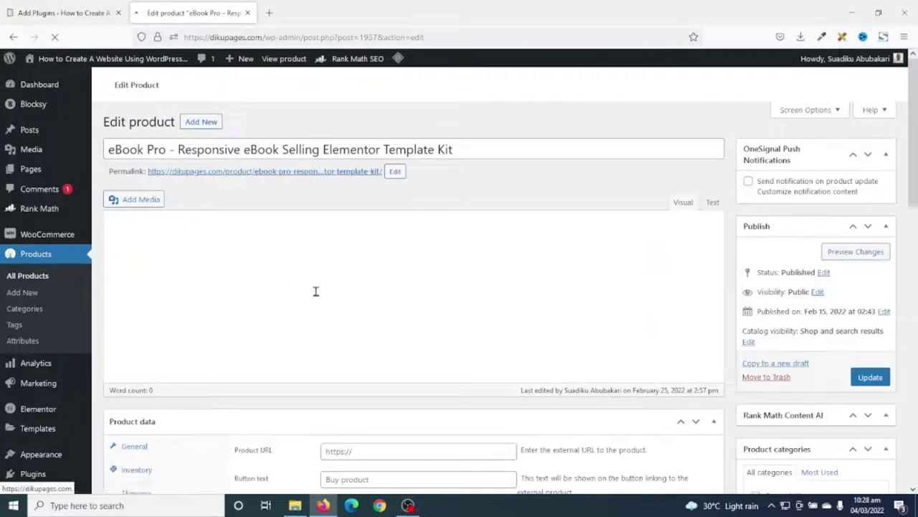
click(69, 18)
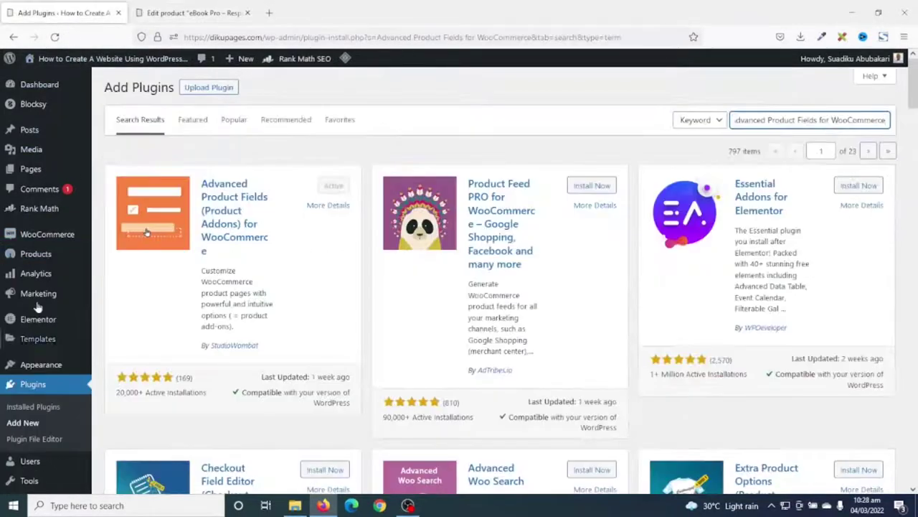
mouse_move(36, 260)
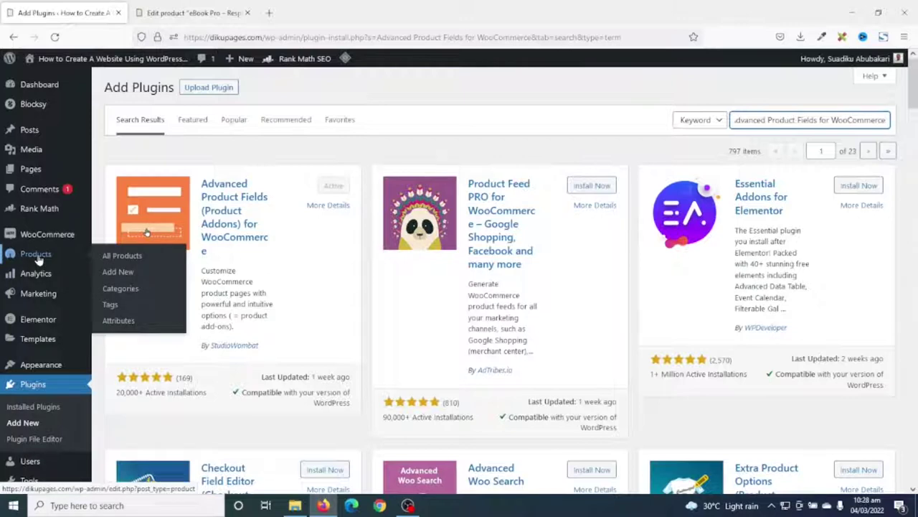
click(185, 14)
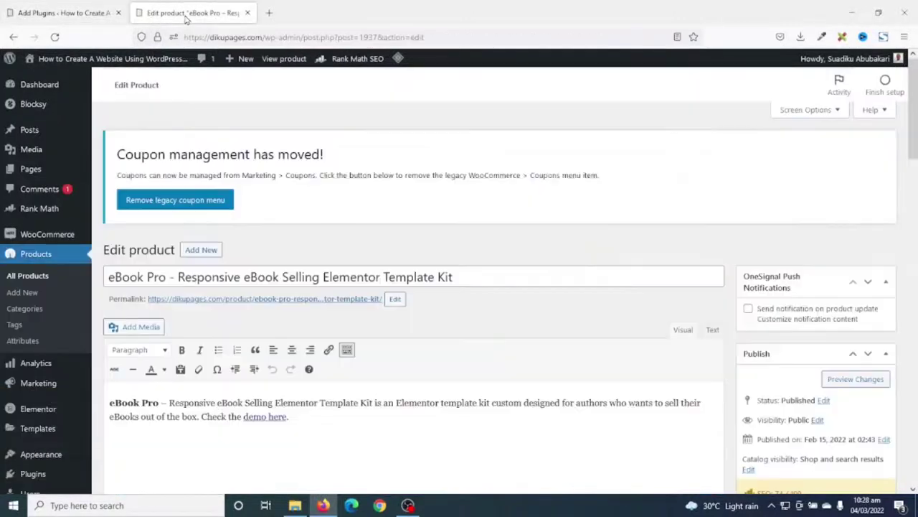
- In eBook Pro's Product data Custom fields tab, add a first Text field named New field
scroll(405, 372, down, 7)
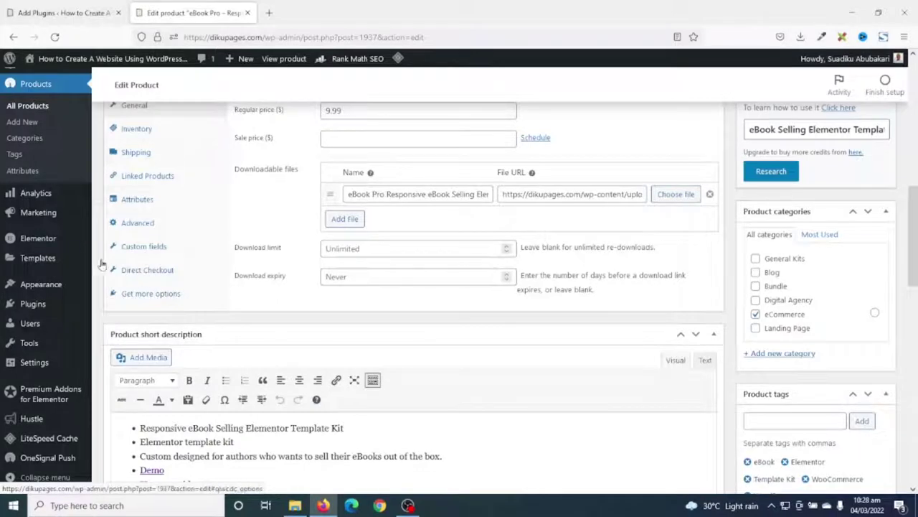
click(139, 252)
scroll(593, 262, up, 1)
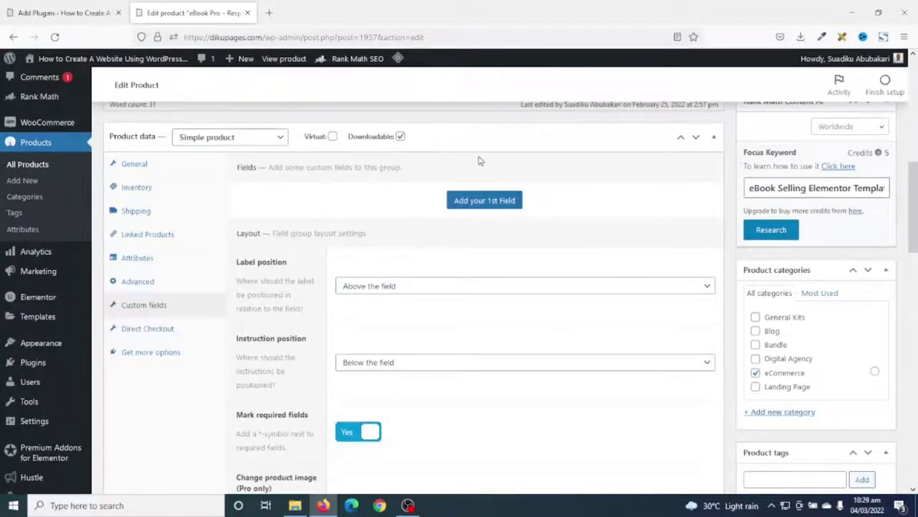
click(494, 205)
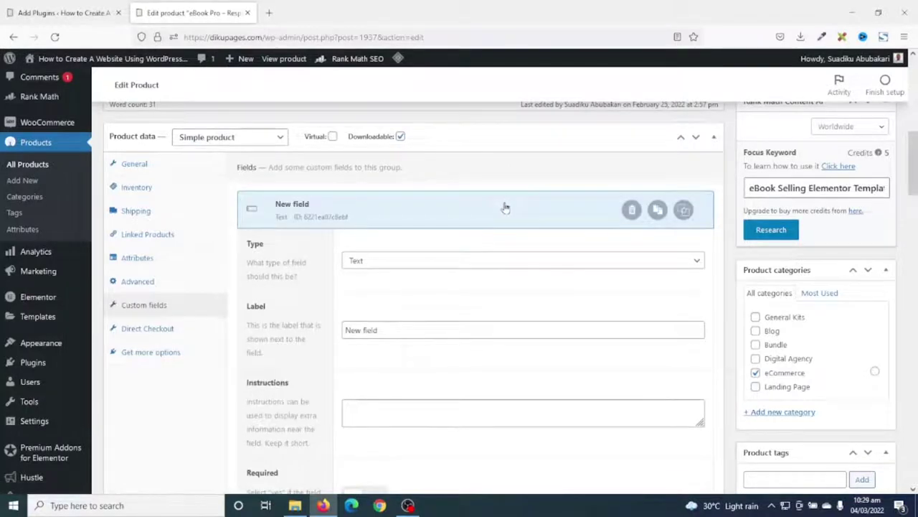
- Change the New field's type from Text to Checkboxes
click(386, 266)
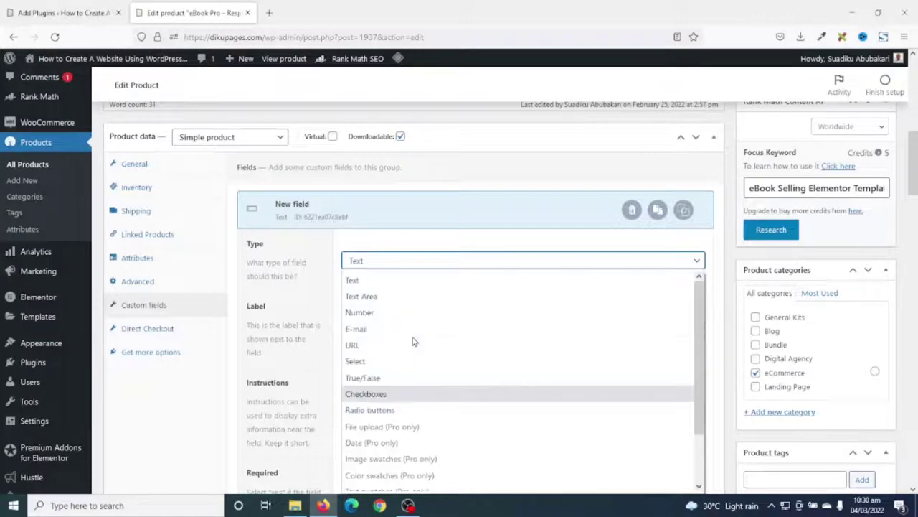
scroll(373, 382, down, 2)
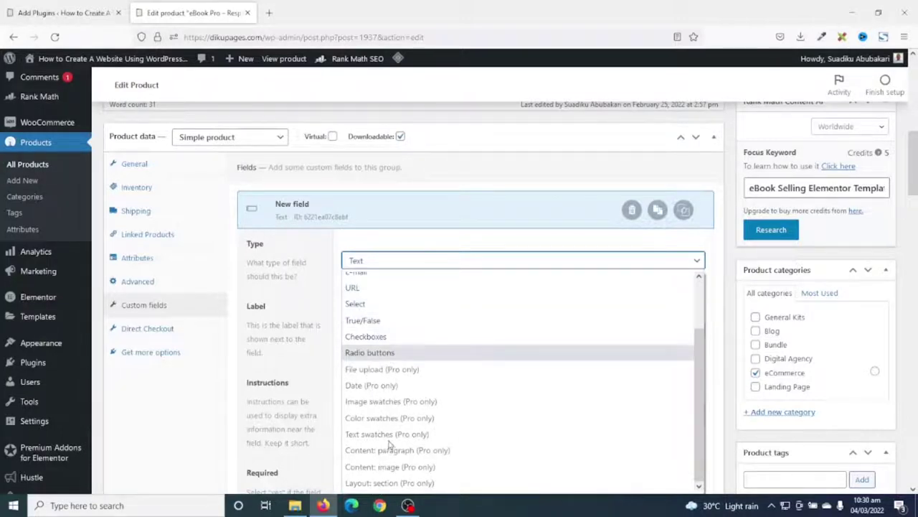
scroll(396, 437, up, 2)
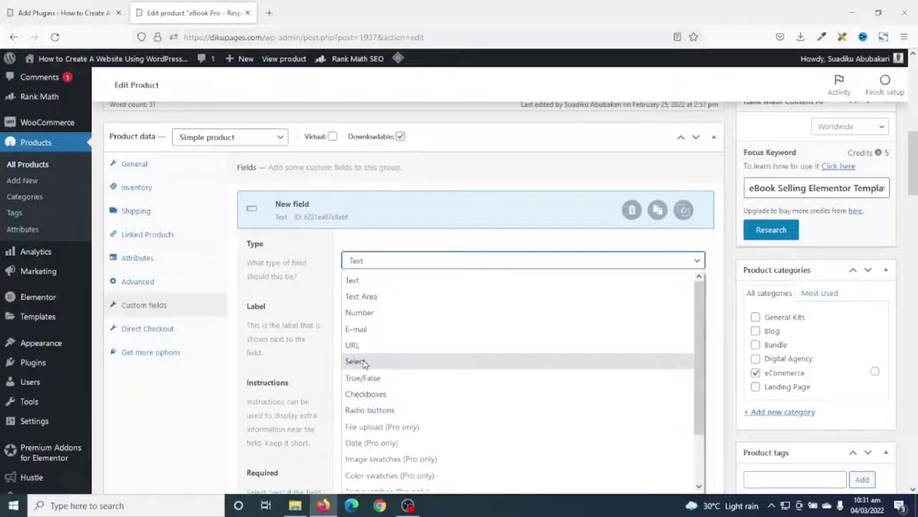
click(372, 399)
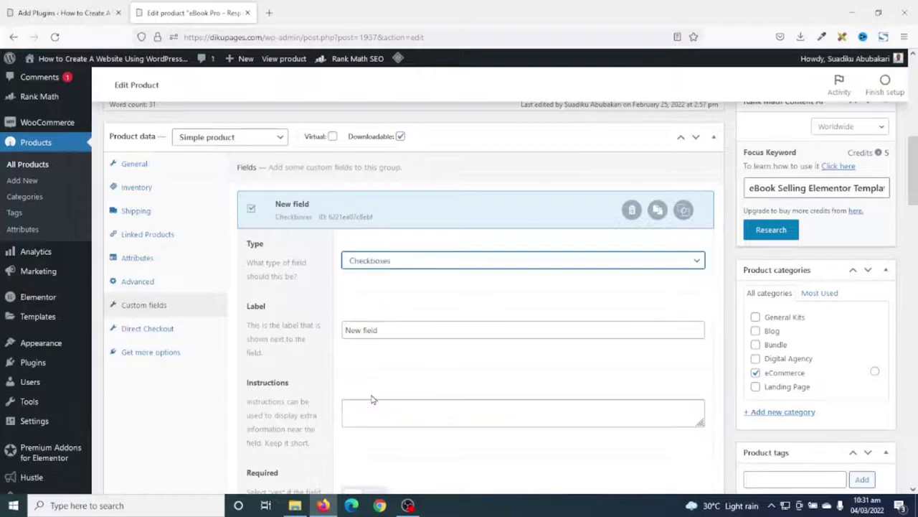
- Label the checkbox field 'Extra Services', leave Instructions blank, and add an empty first option
drag(437, 328, 305, 327)
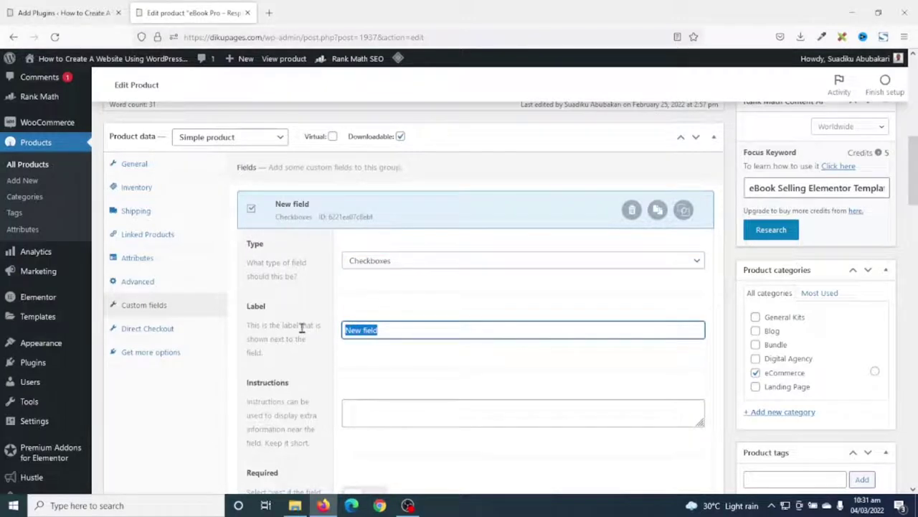
text(Extra Sec)
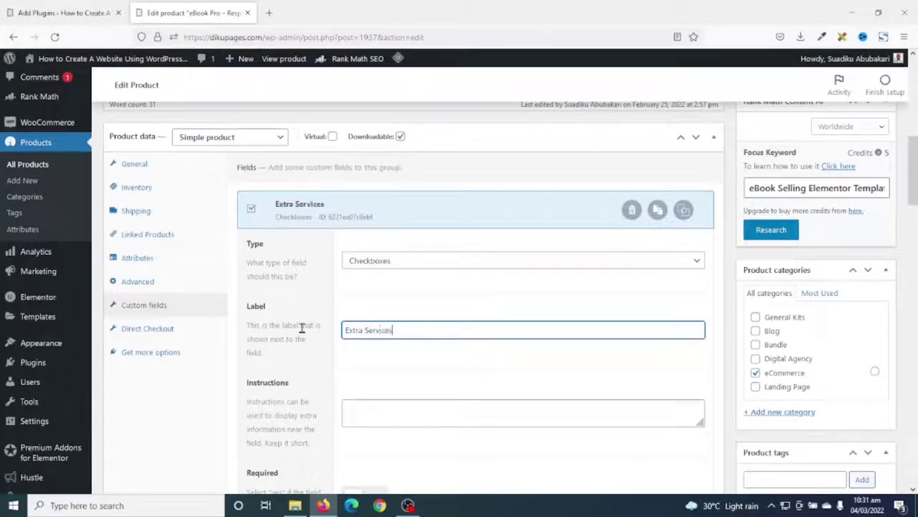
scroll(436, 405, down, 1)
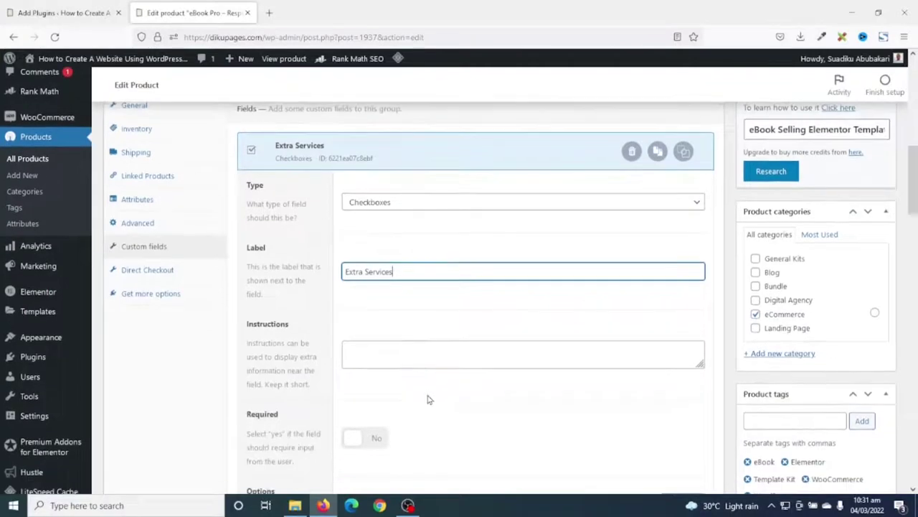
click(406, 350)
scroll(414, 351, down, 2)
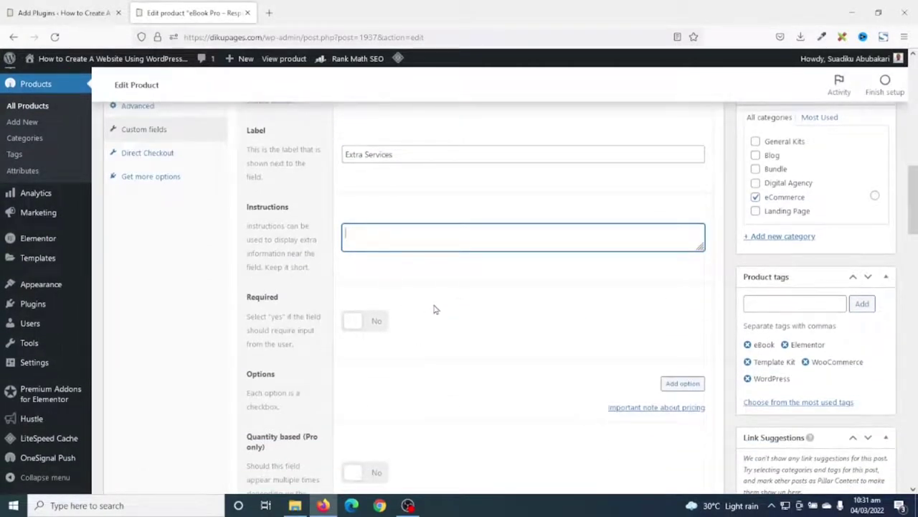
scroll(435, 307, down, 1)
click(686, 328)
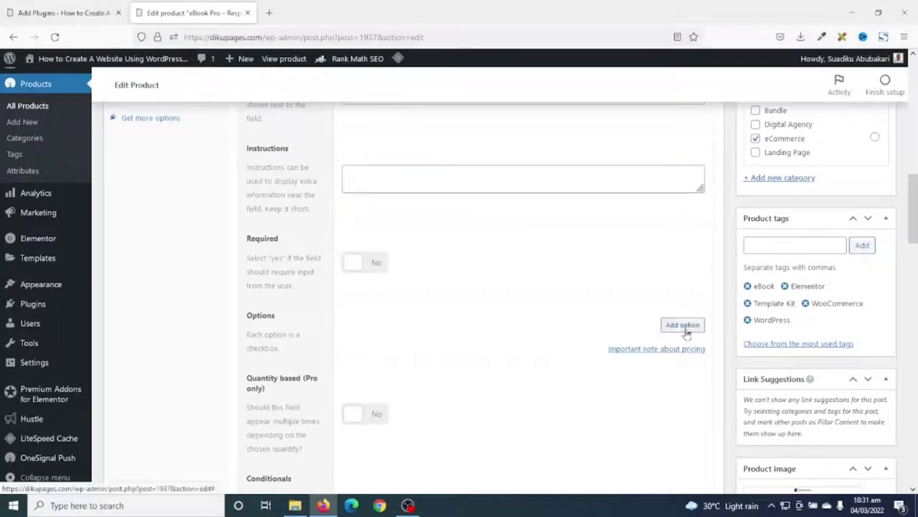
- Set the first option to 'Setup required' with a flat fee of 12
click(397, 335)
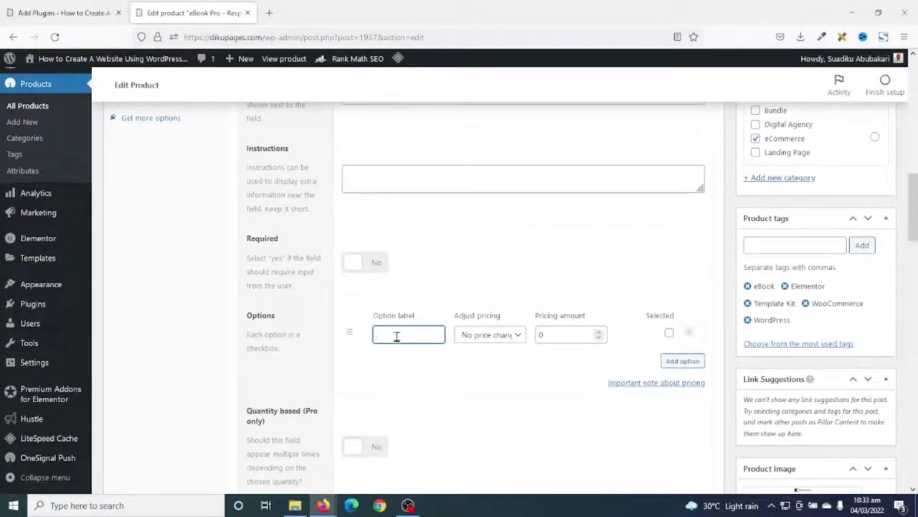
text(Setup required)
click(489, 335)
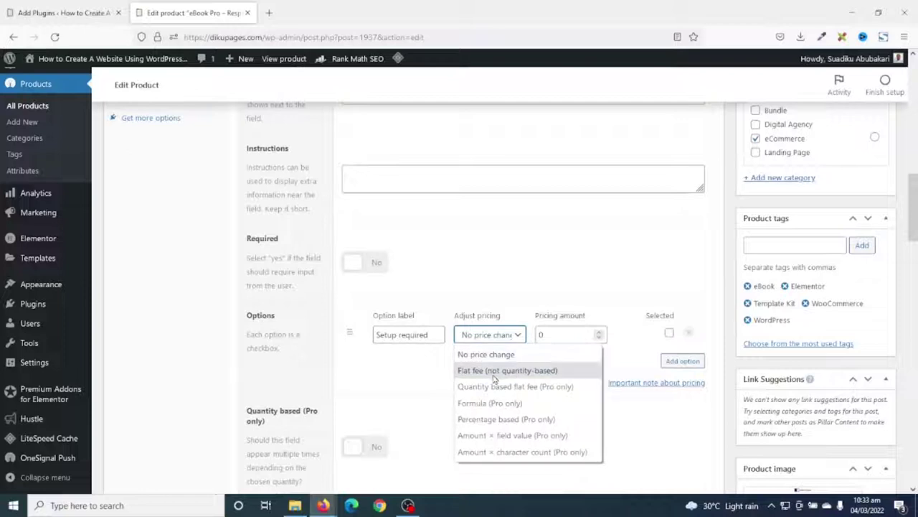
click(494, 378)
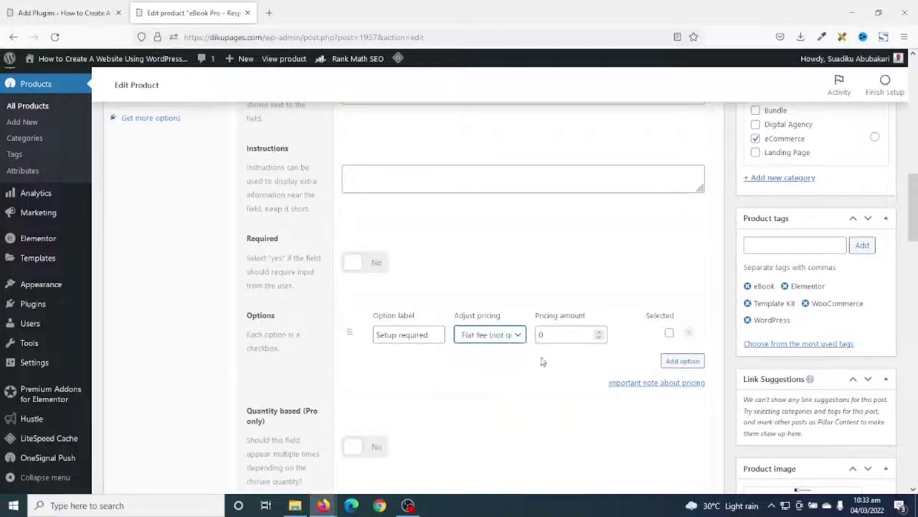
double_click(572, 334)
text(12)
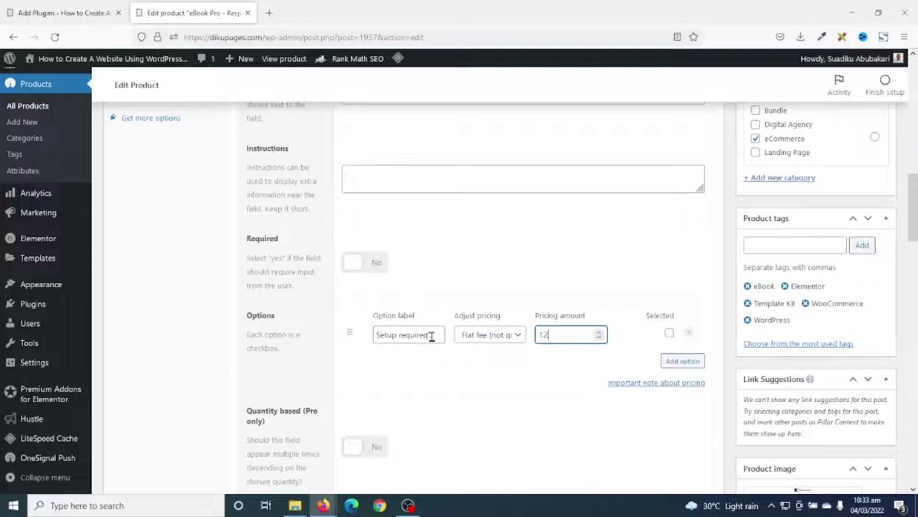
drag(431, 336, 363, 334)
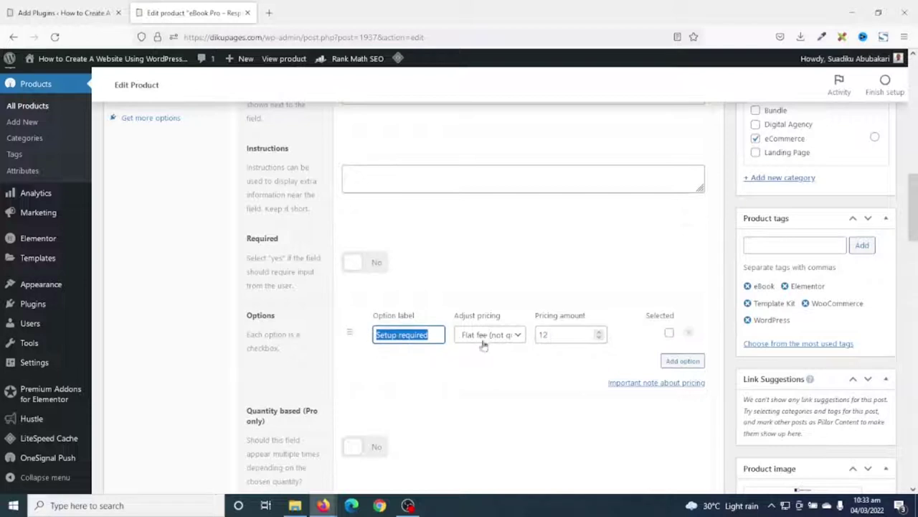
double_click(557, 335)
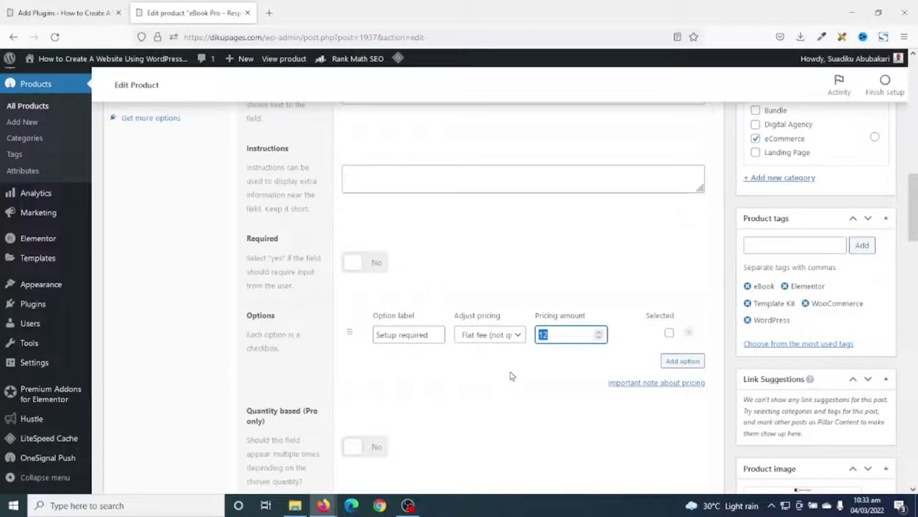
- Add a second option, 'Custom design', priced as a flat fee
click(674, 362)
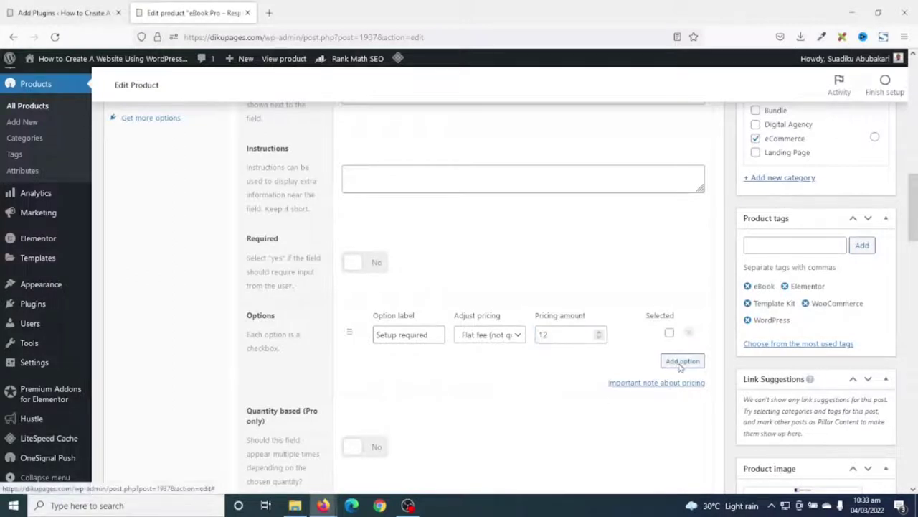
click(412, 355)
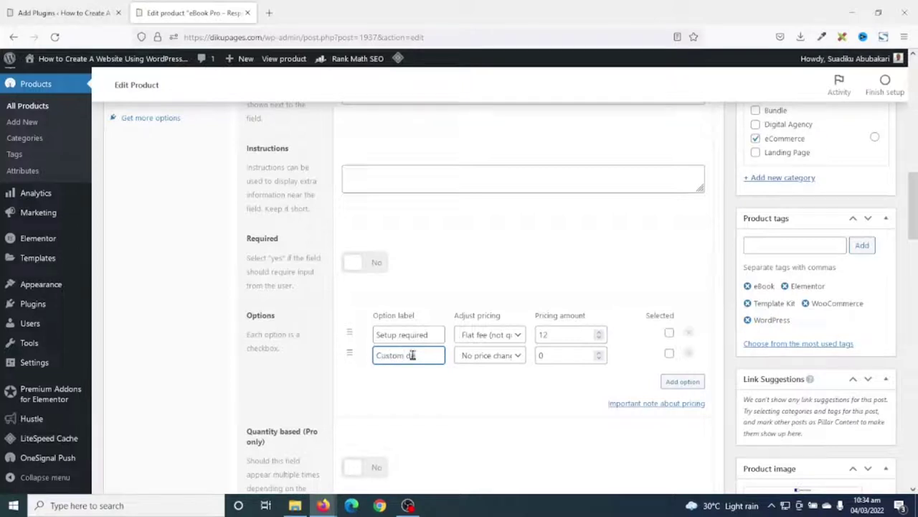
text(Custom design)
click(463, 354)
key(Escape)
key(Down)
double_click(557, 354)
text(45)
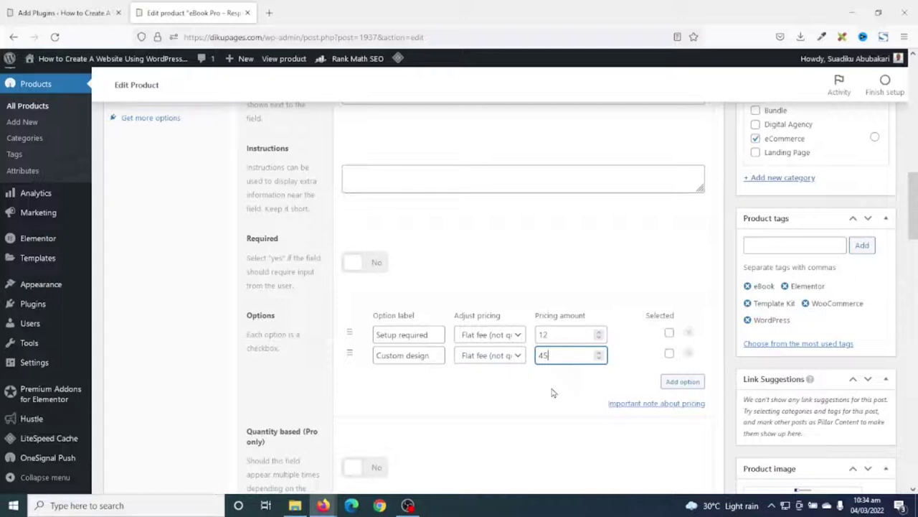
- Add a third option, 'Additional pages', priced as a flat fee
click(682, 381)
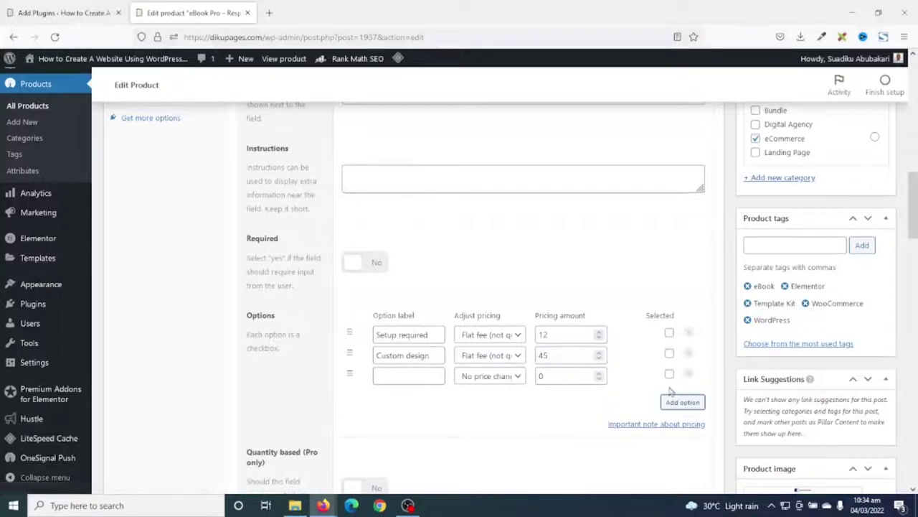
click(403, 375)
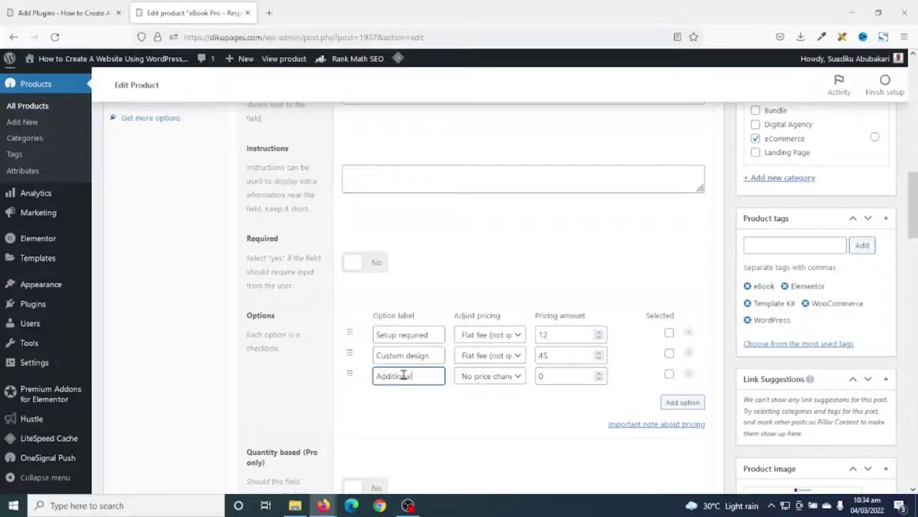
text(Additional pages)
click(488, 378)
click(487, 280)
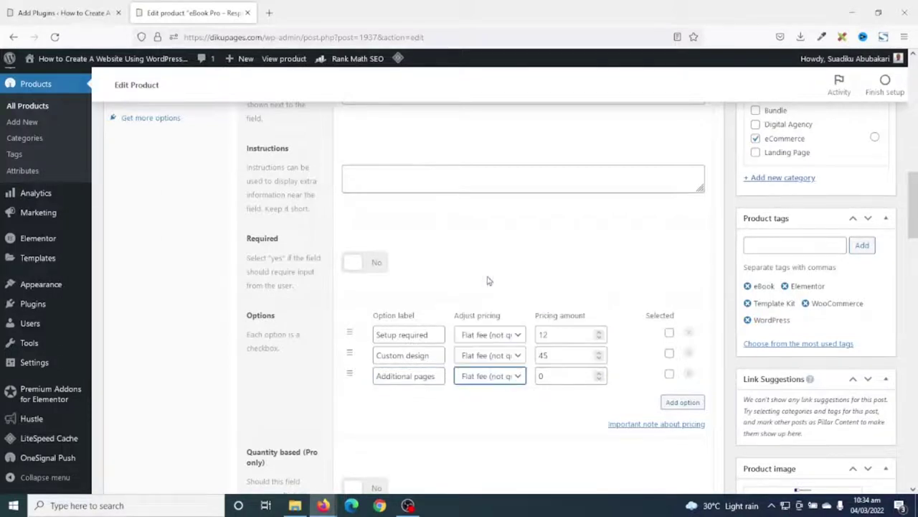
double_click(551, 371)
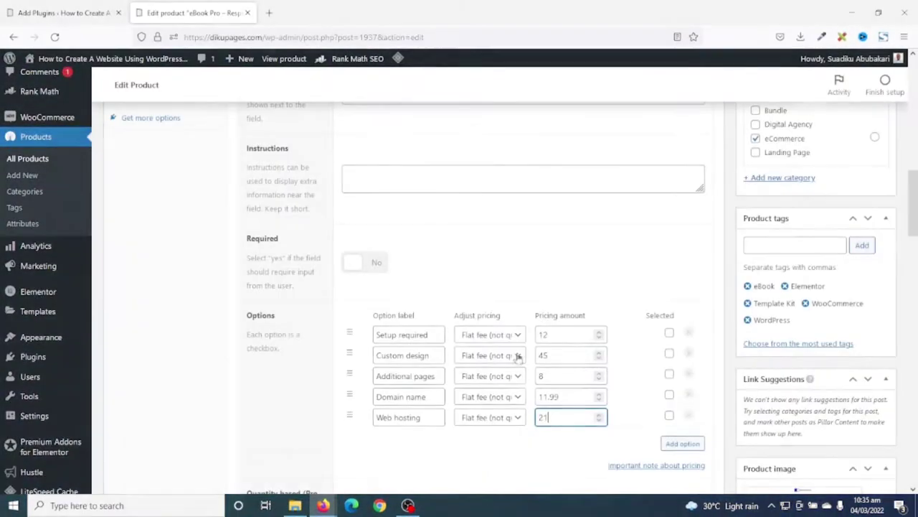
- Update the product and open its live product page in a new tab
scroll(473, 424, down, 5)
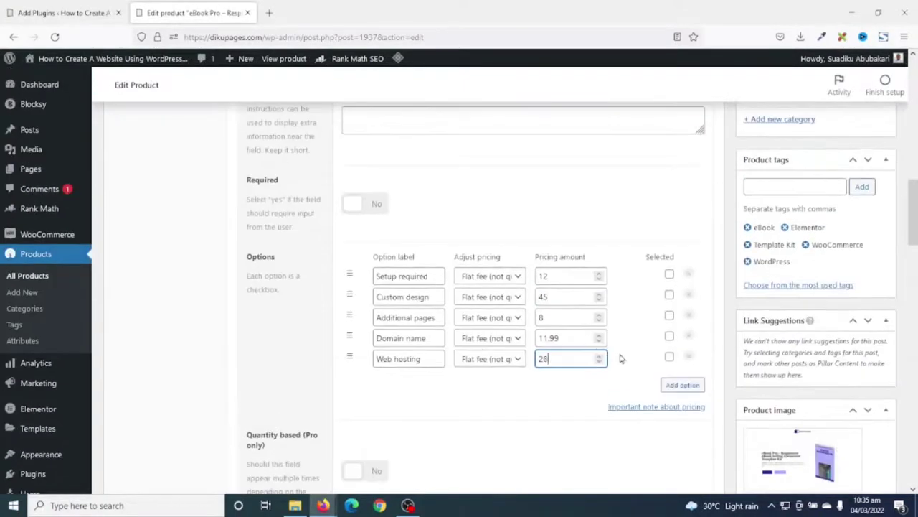
scroll(753, 349, up, 5)
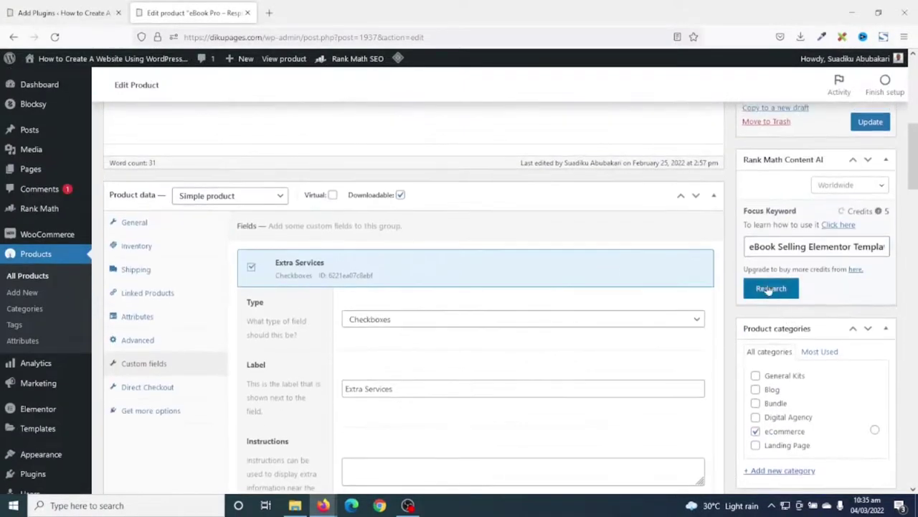
scroll(877, 204, up, 1)
click(870, 181)
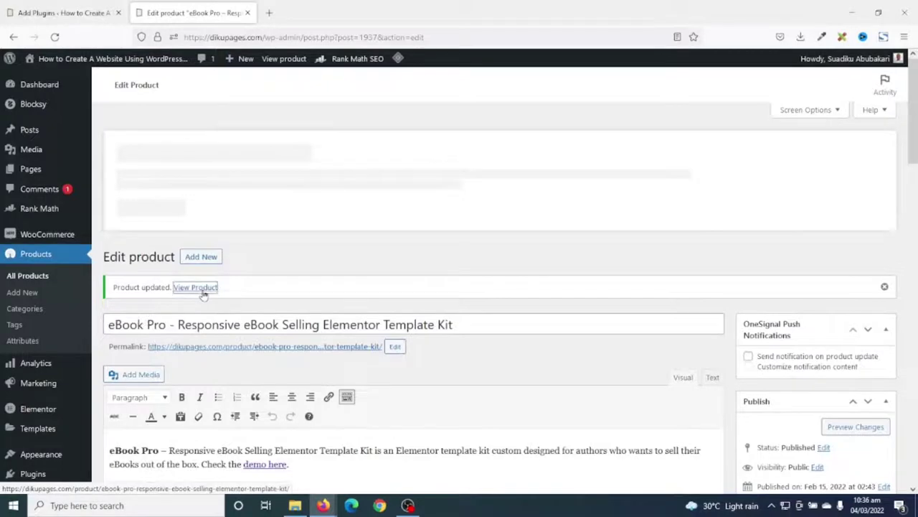
right_click(205, 288)
click(273, 302)
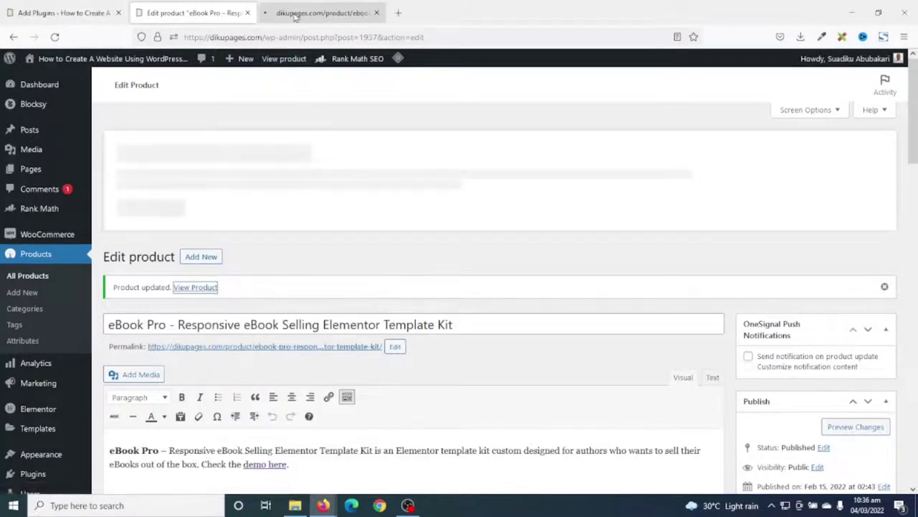
click(294, 13)
scroll(352, 258, down, 3)
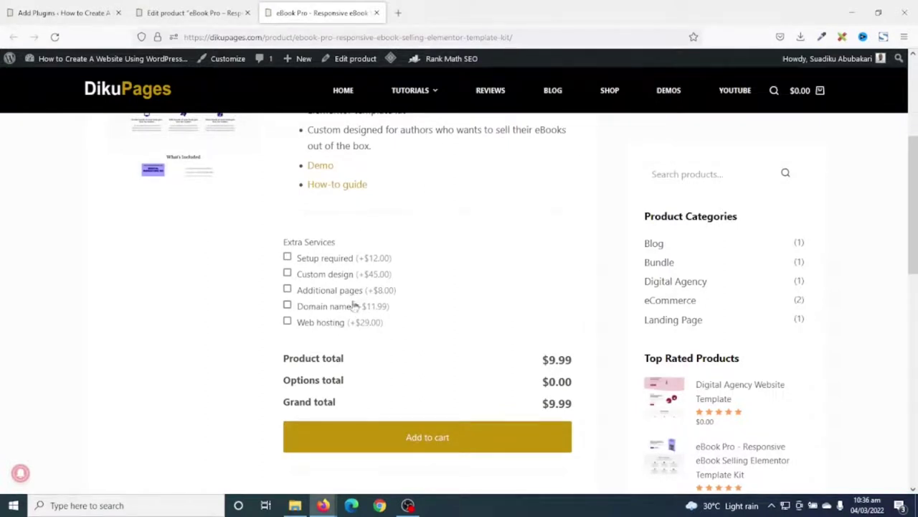
drag(283, 246, 348, 250)
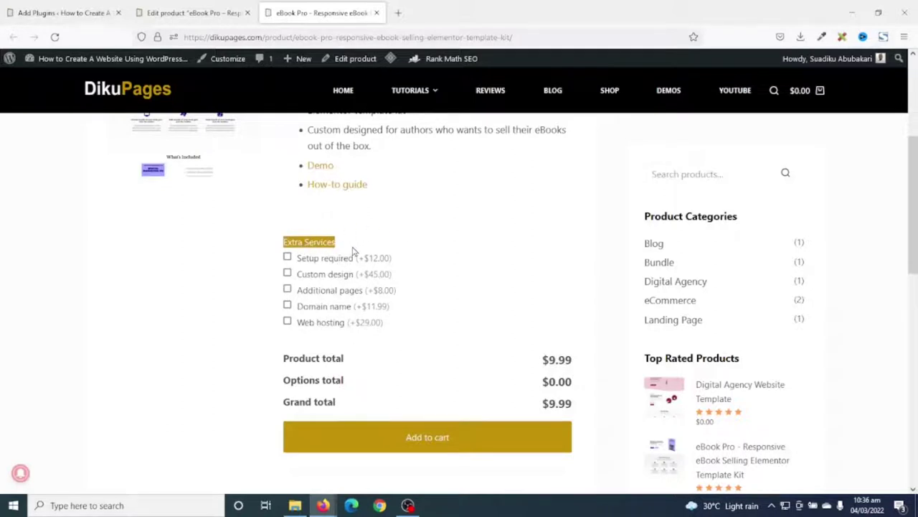
click(341, 249)
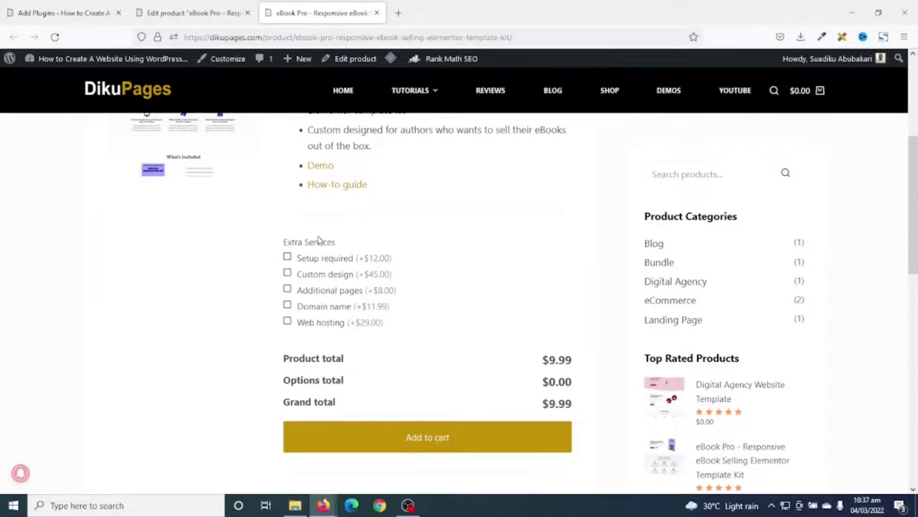
click(195, 13)
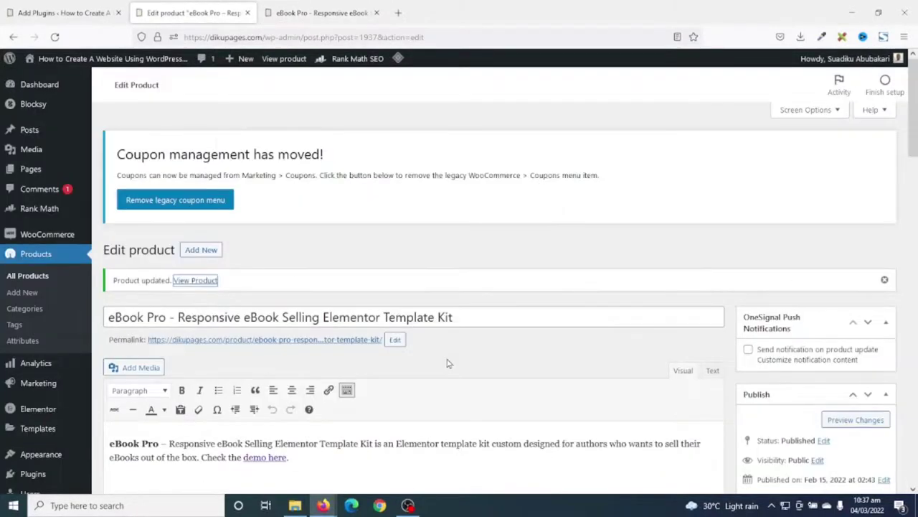
- Change the Extra Services field label to <strong>Extra Services</strong>
scroll(443, 364, down, 10)
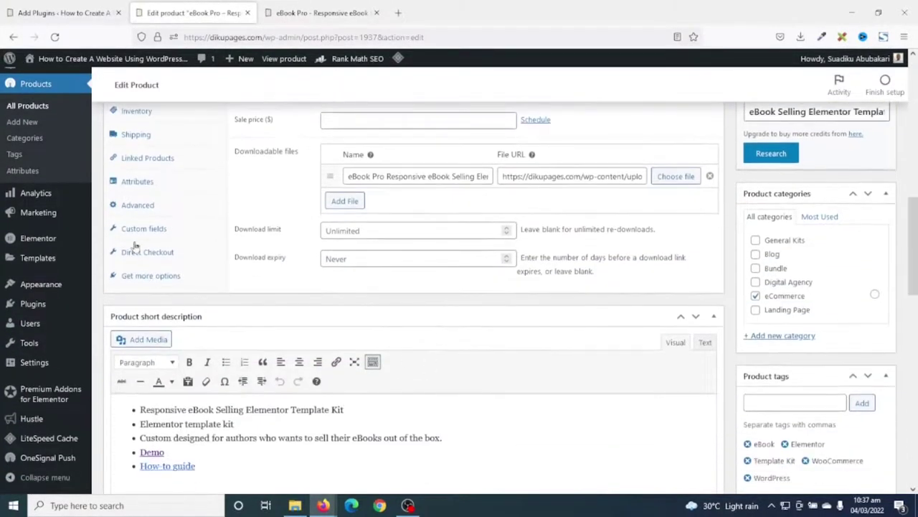
click(134, 230)
scroll(412, 333, up, 3)
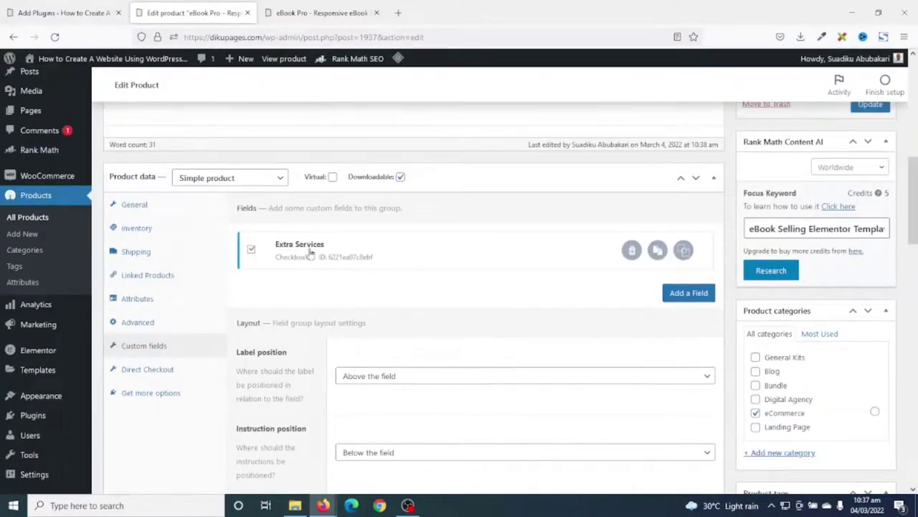
click(317, 248)
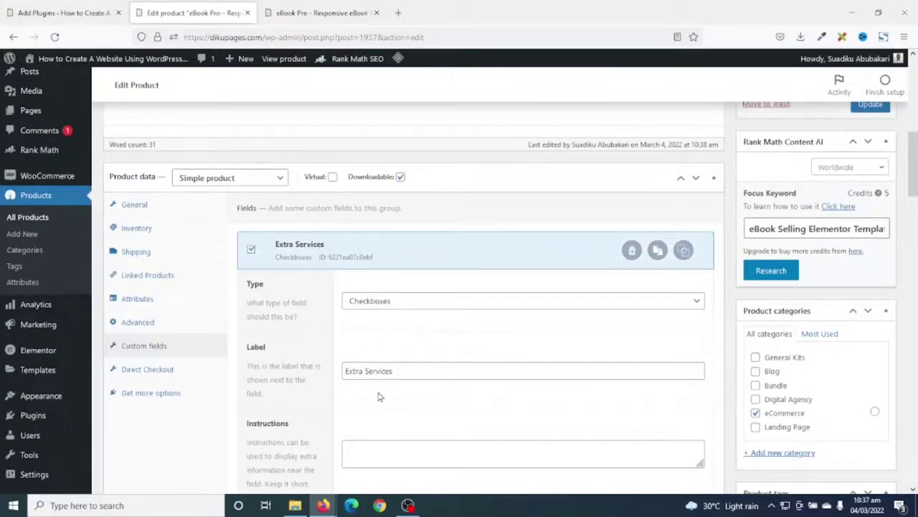
click(346, 372)
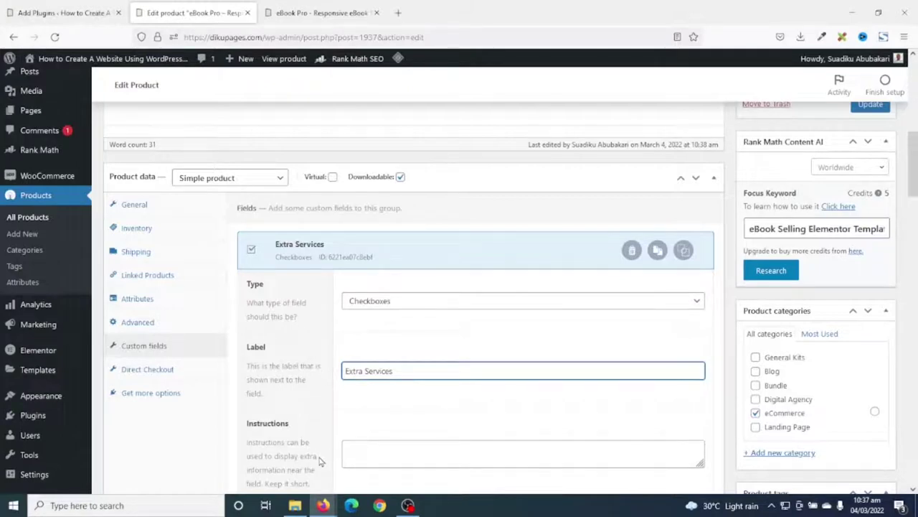
drag(394, 370, 316, 365)
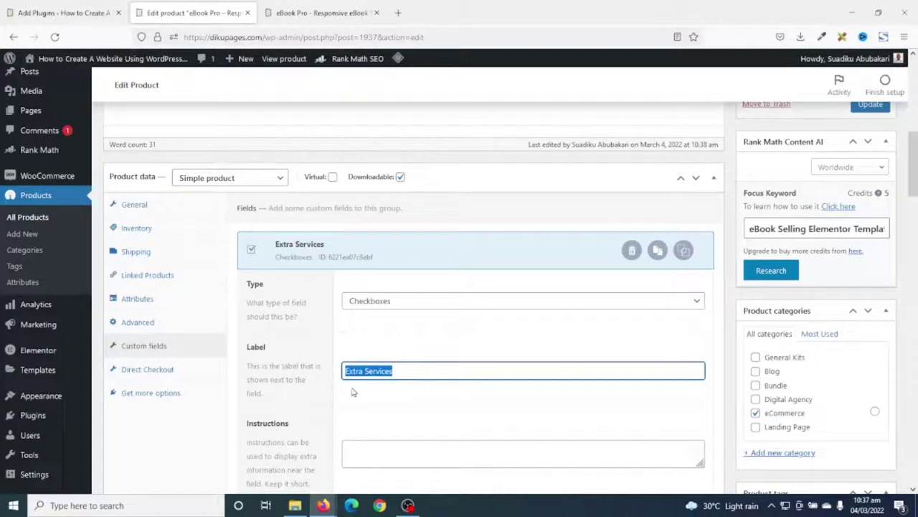
key(Left)
text(<)
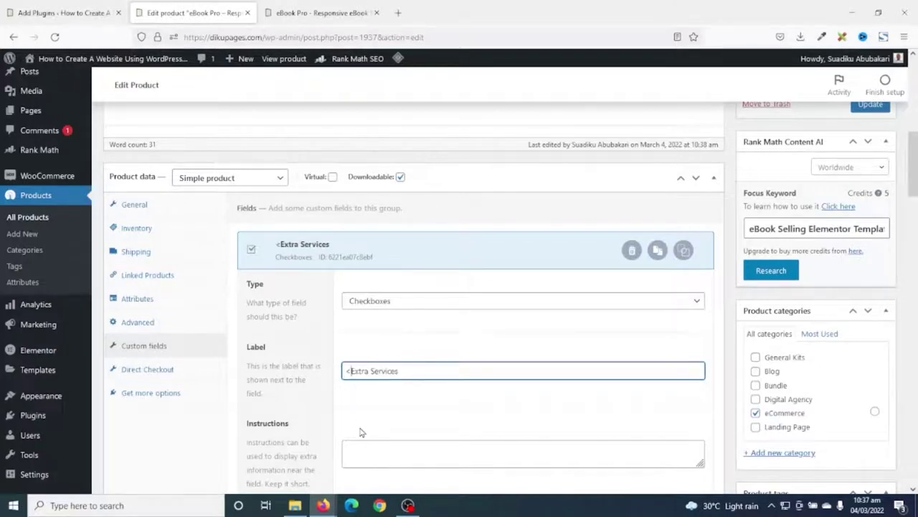
text(strong)
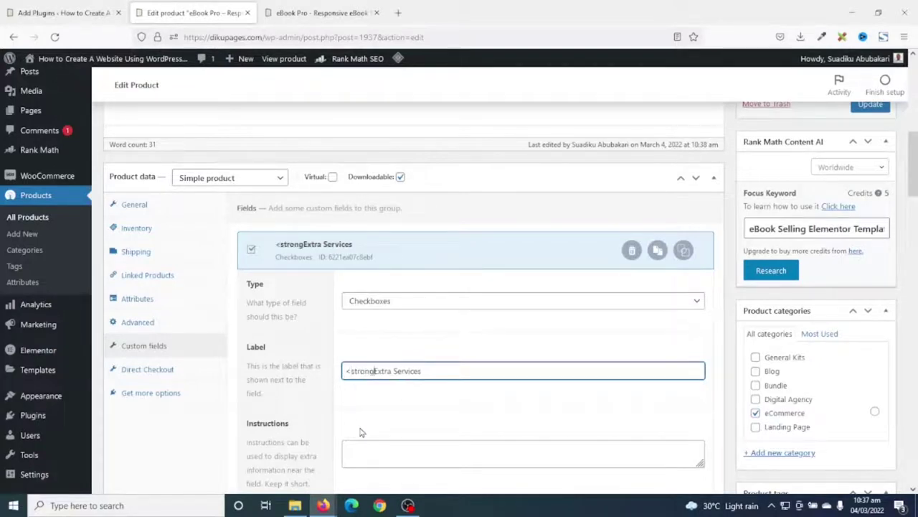
text(>)
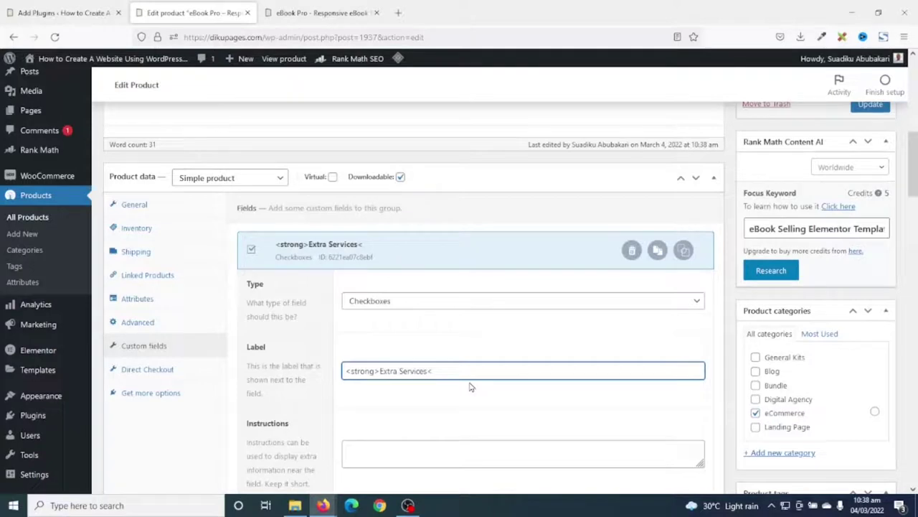
text(/strong>)
- Update the product and return to the eBook Pro storefront page
scroll(871, 269, up, 1)
scroll(871, 254, up, 1)
click(869, 162)
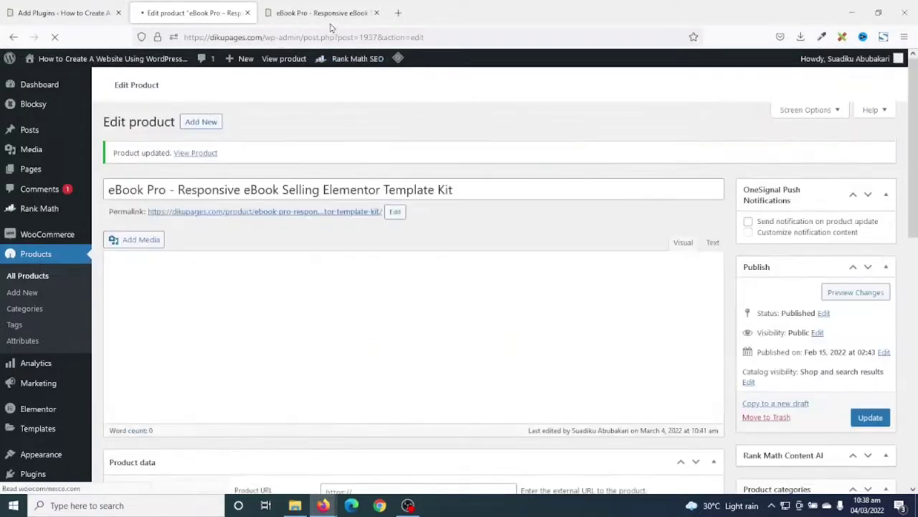
click(321, 12)
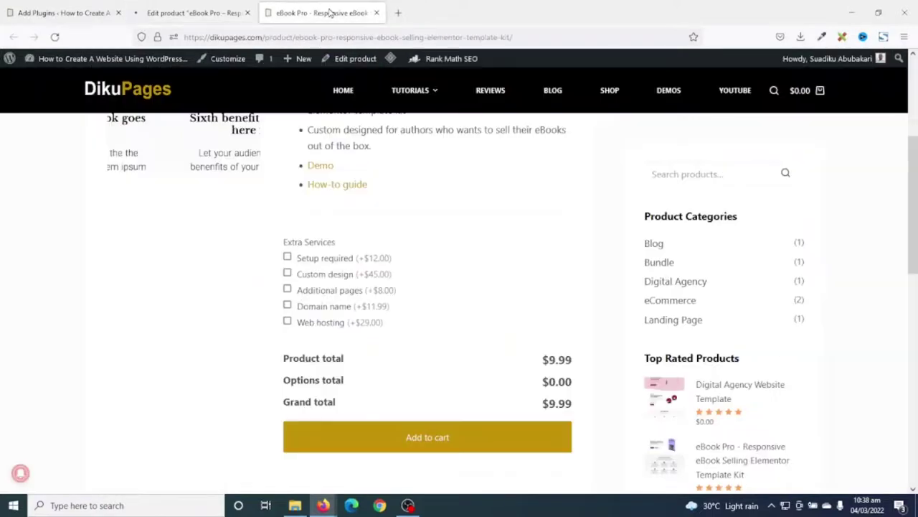
- Reload the eBook Pro storefront to confirm the bold Extra Services heading, then return to Edit product
click(55, 36)
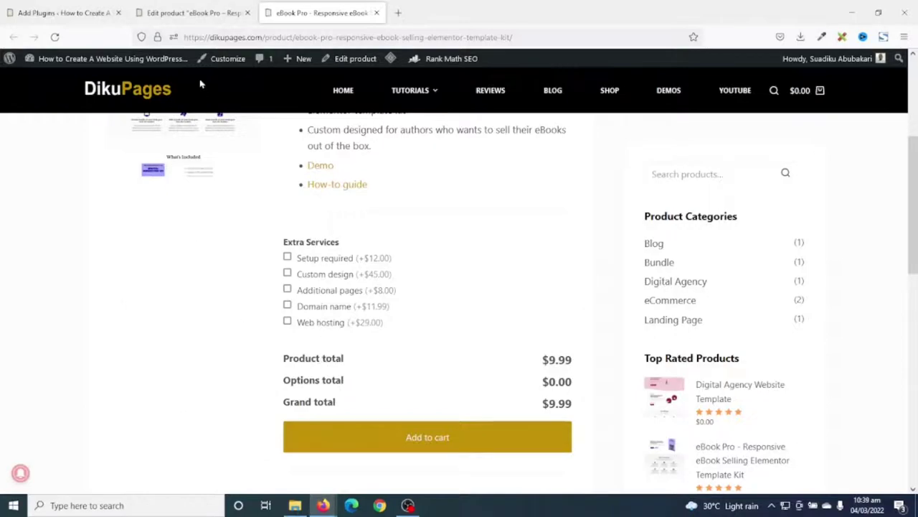
click(190, 16)
scroll(271, 340, down, 5)
scroll(271, 340, down, 3)
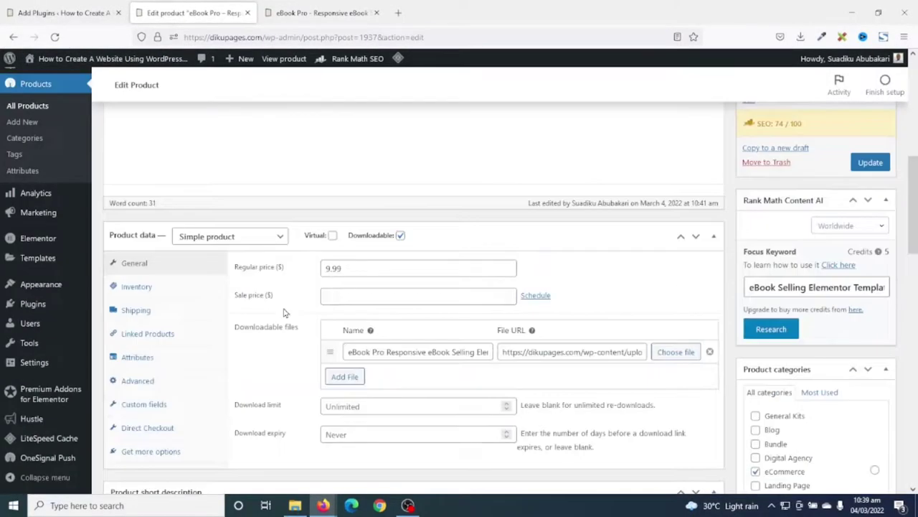
- Add a Radio buttons custom field labelled 'Buy me coffee' beneath the Extra Services field
click(146, 172)
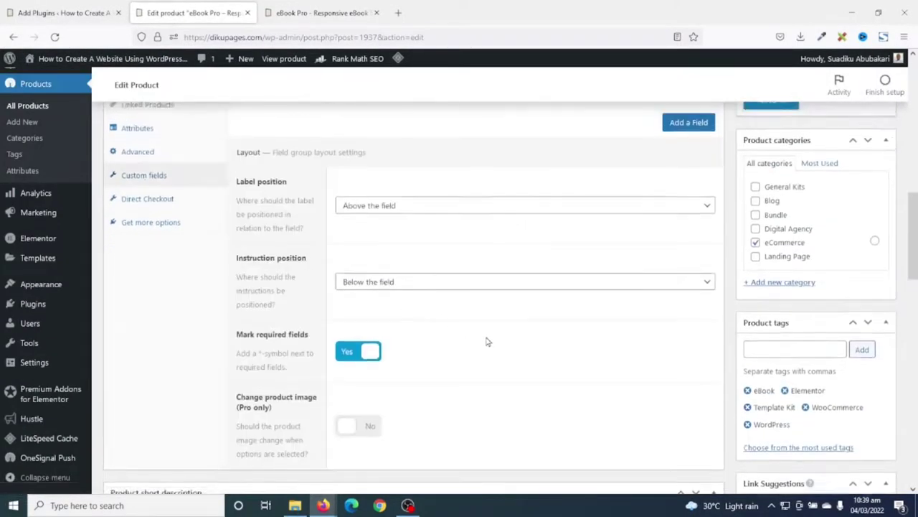
scroll(488, 340, up, 3)
click(688, 293)
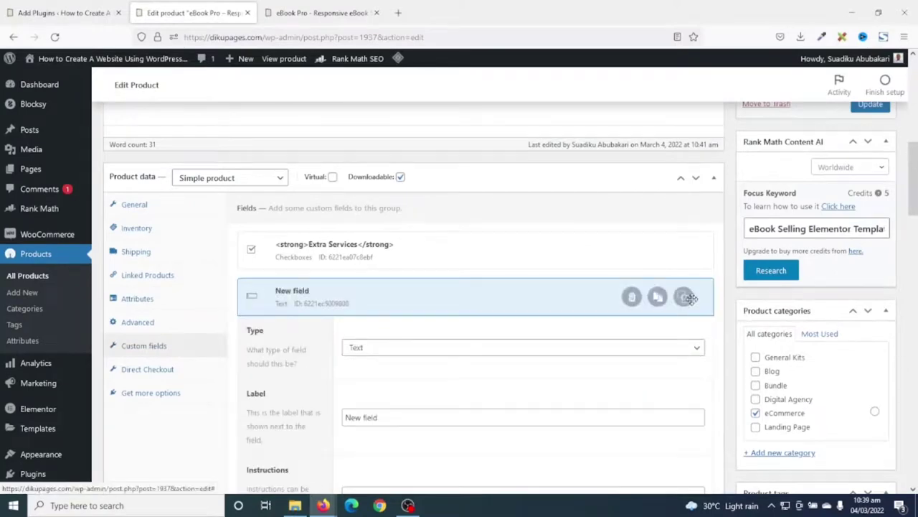
click(396, 351)
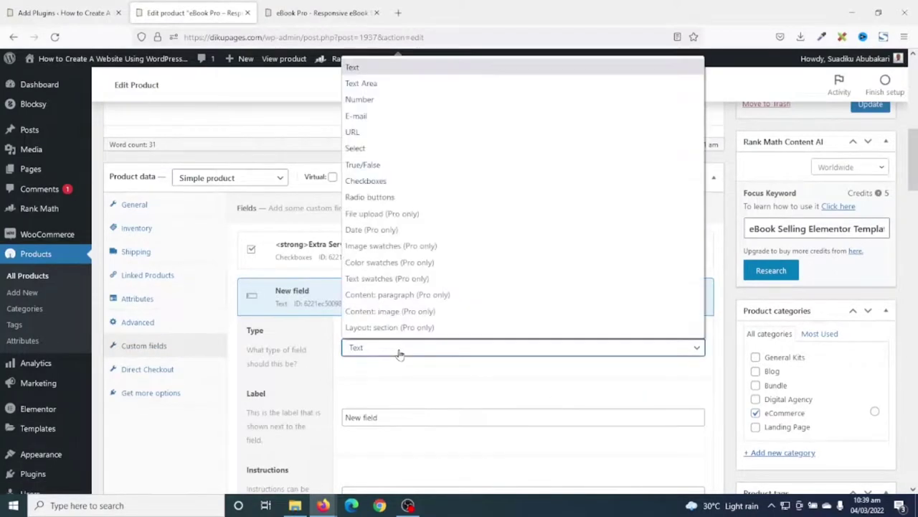
click(390, 198)
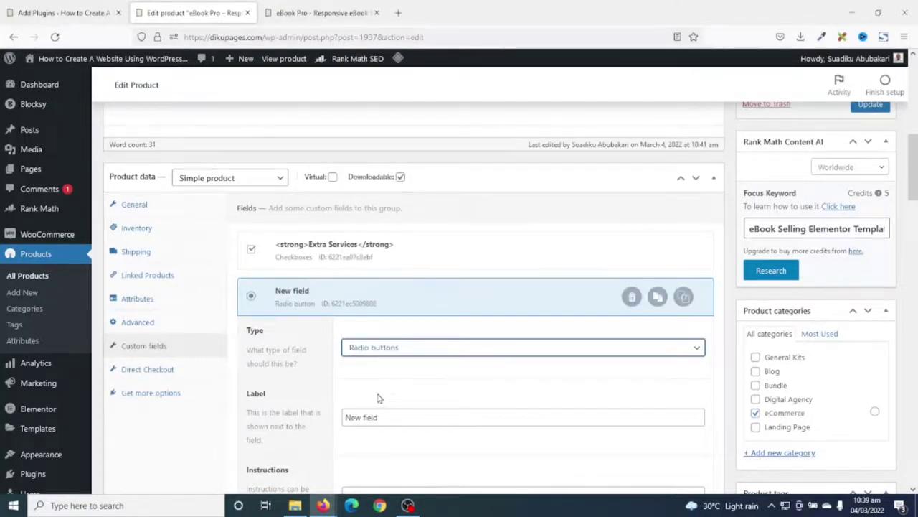
drag(420, 421, 320, 419)
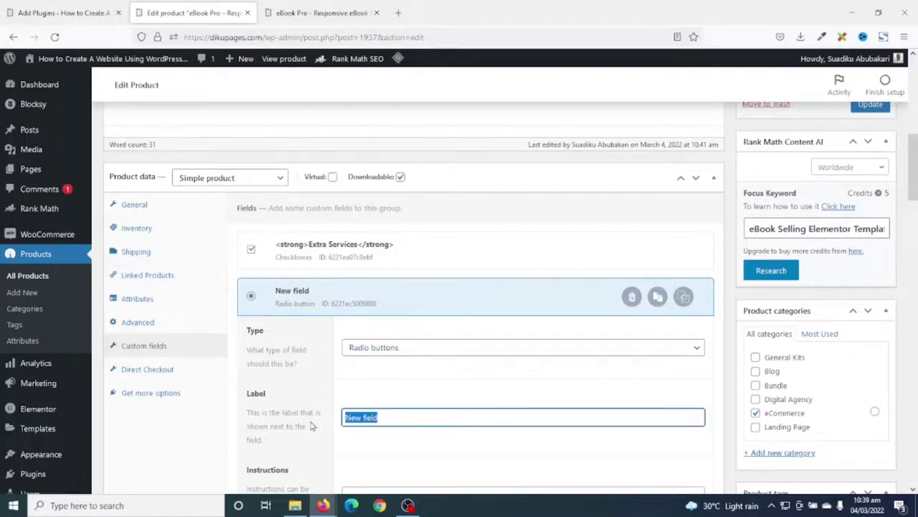
text(Buy me coffee)
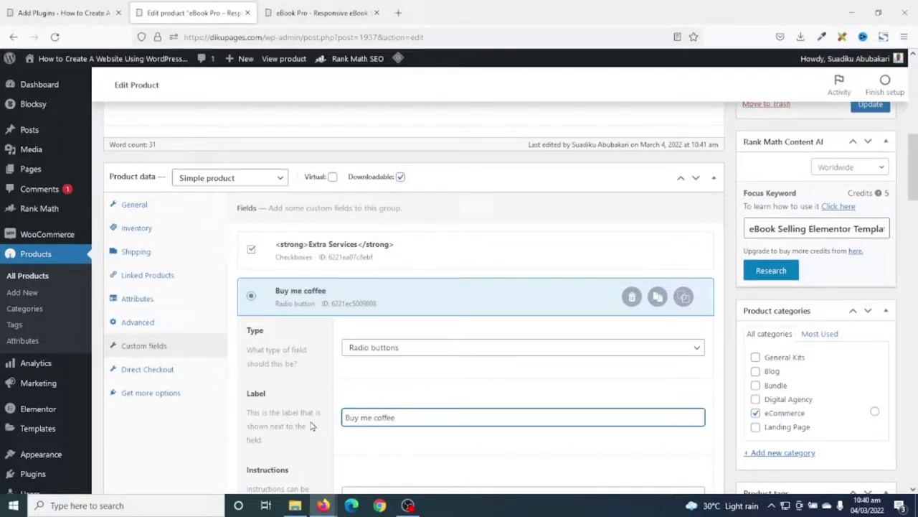
scroll(464, 397, down, 5)
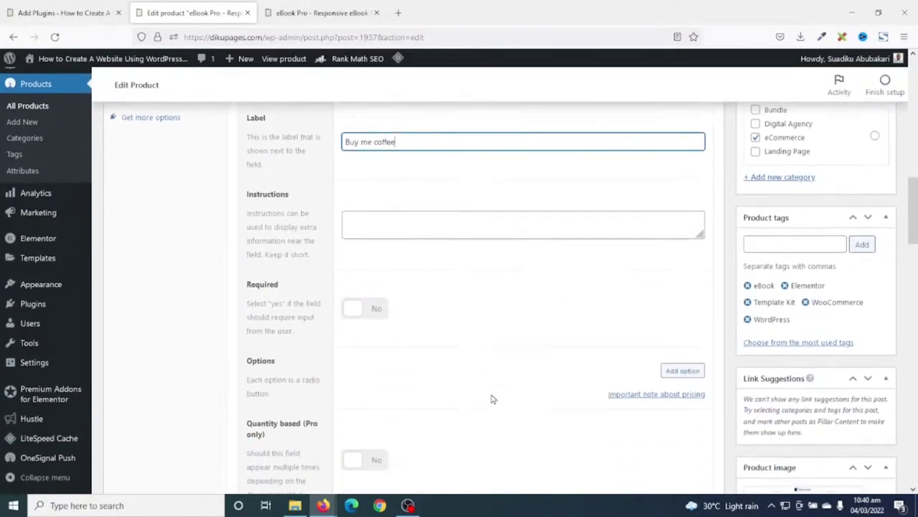
- Add a first Coffee option with a flat fee of 1
click(685, 358)
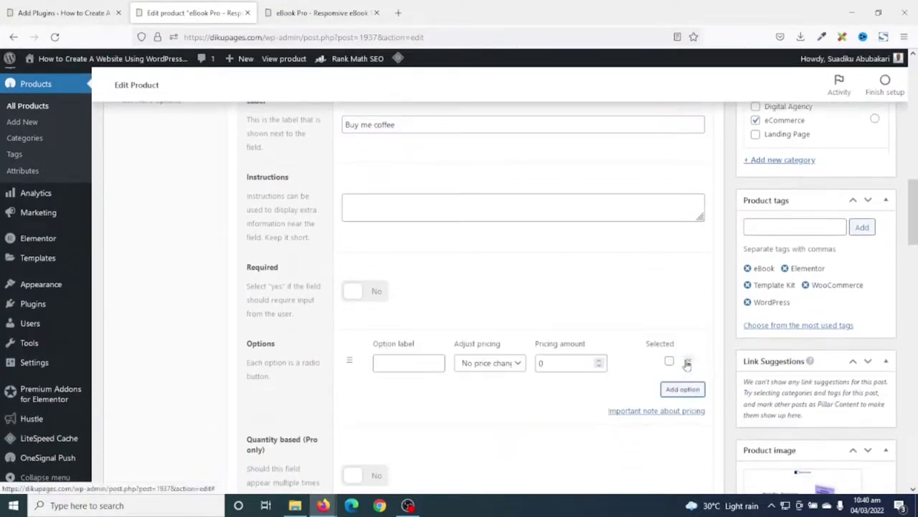
click(401, 364)
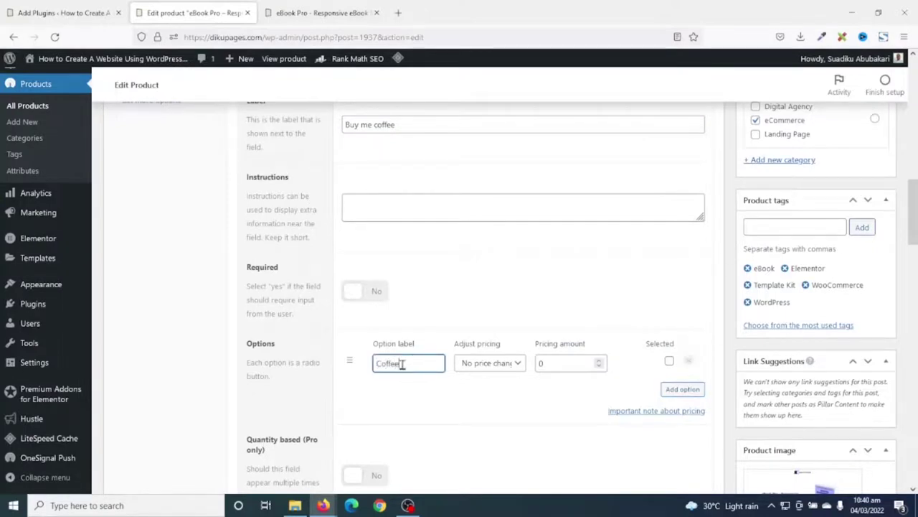
click(483, 365)
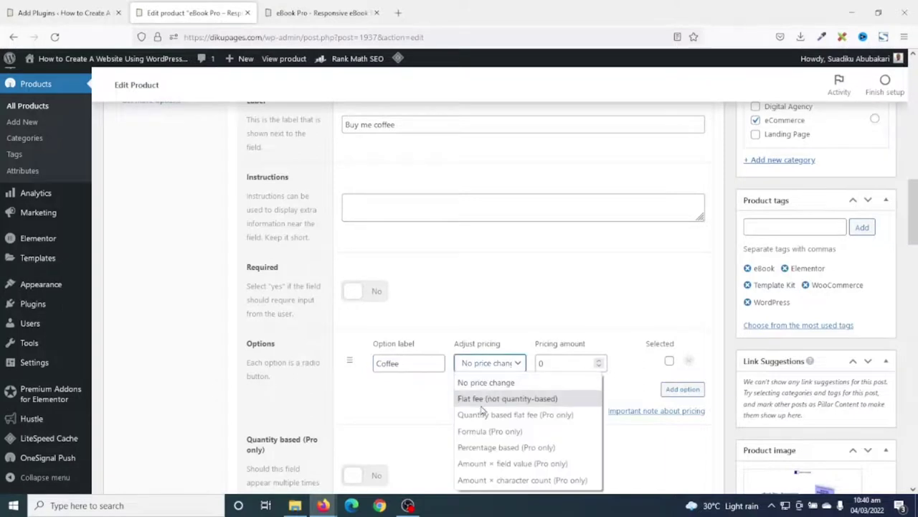
click(492, 400)
key(Tab)
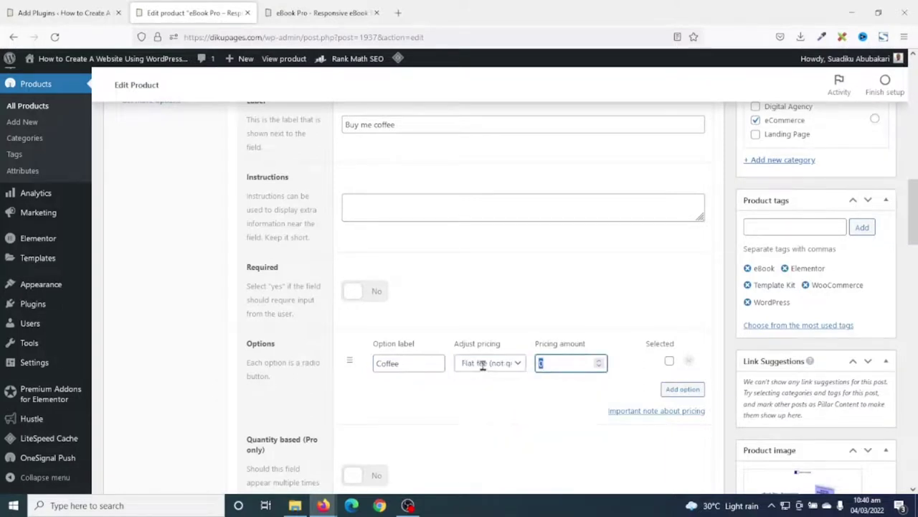
text(1)
- Add a second Coffee option with a flat fee of 3
click(682, 389)
click(392, 382)
text(Co)
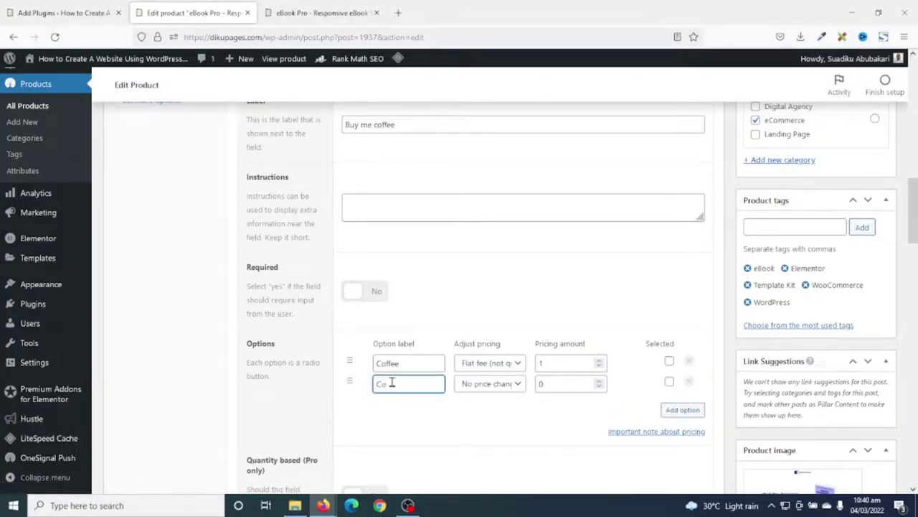
text(ffee)
click(492, 383)
click(496, 281)
double_click(565, 383)
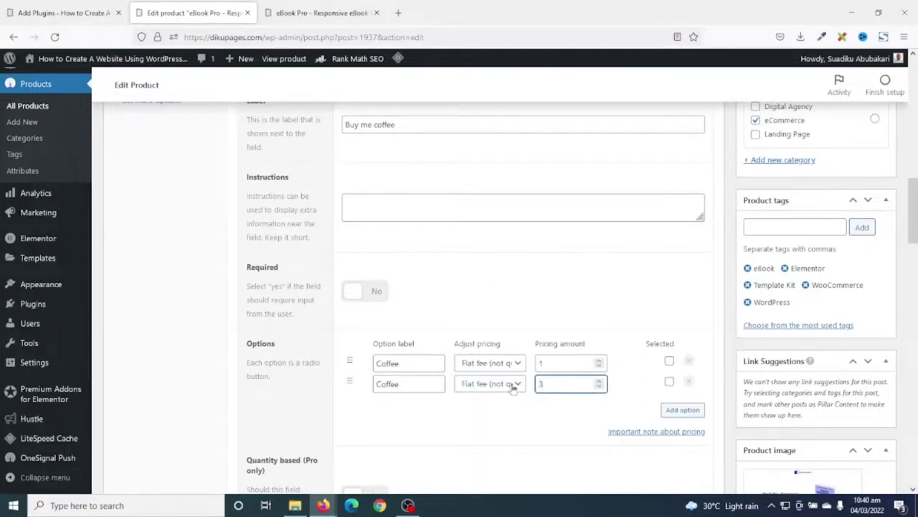
text(3)
- Add a third Coffee option with a flat fee of 5
click(682, 410)
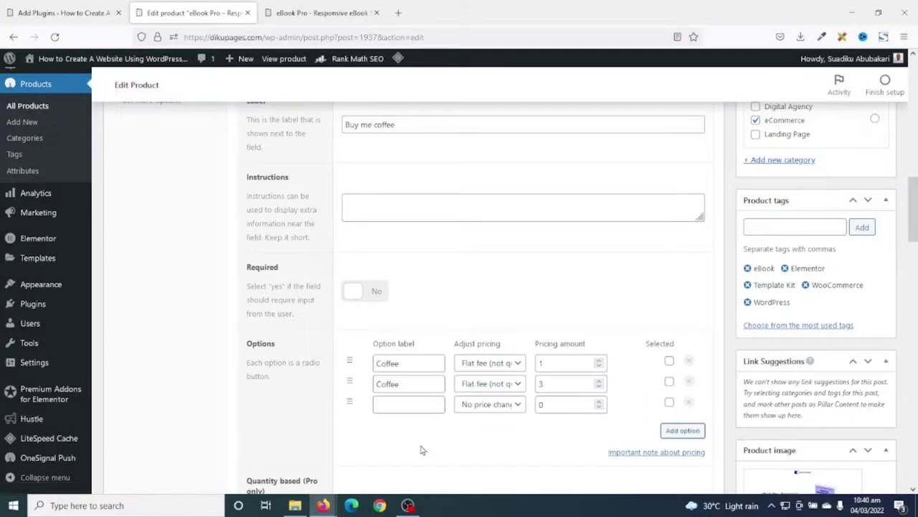
click(402, 404)
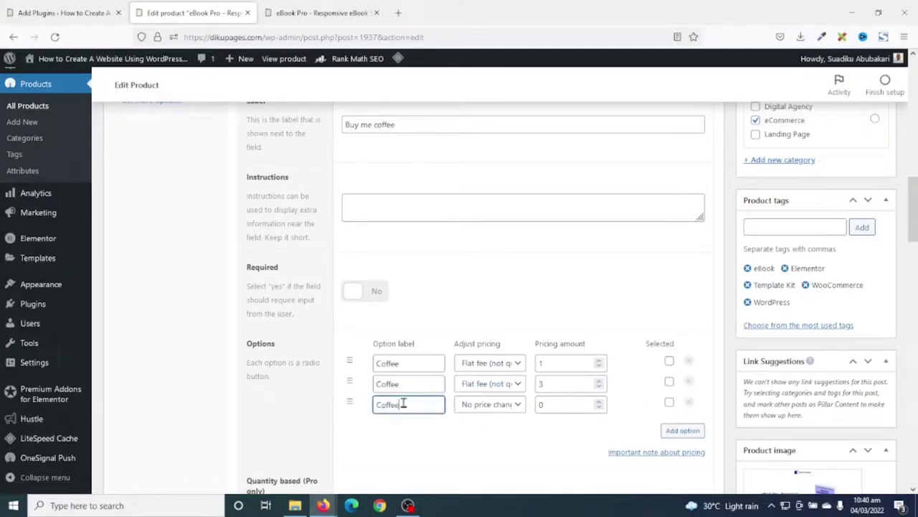
click(476, 404)
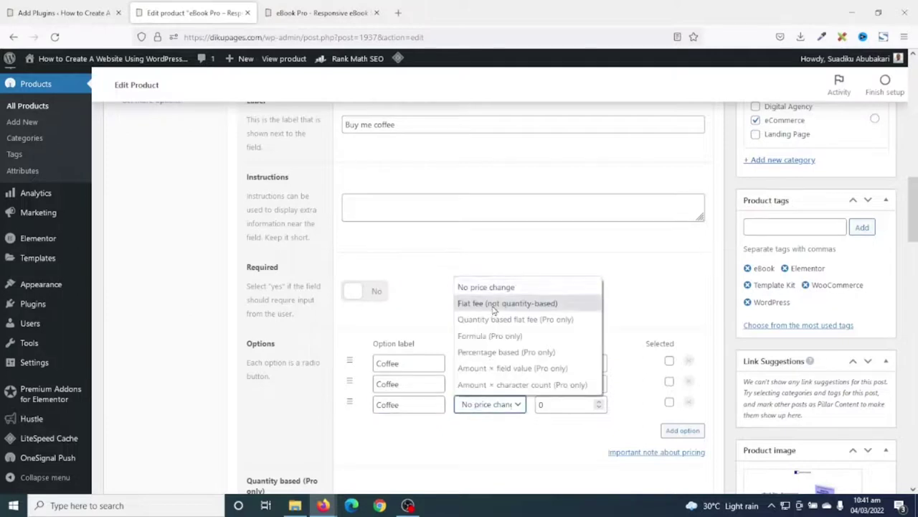
click(494, 304)
double_click(543, 404)
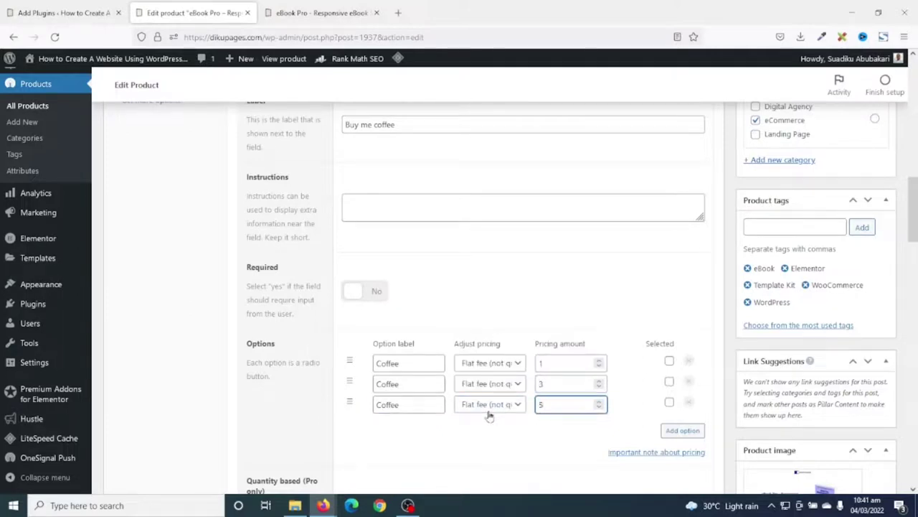
text(5)
click(560, 363)
click(554, 390)
click(564, 406)
- Wrap the Buy me coffee label in <strong></strong> tags
scroll(606, 441, down, 1)
scroll(606, 441, up, 3)
click(346, 289)
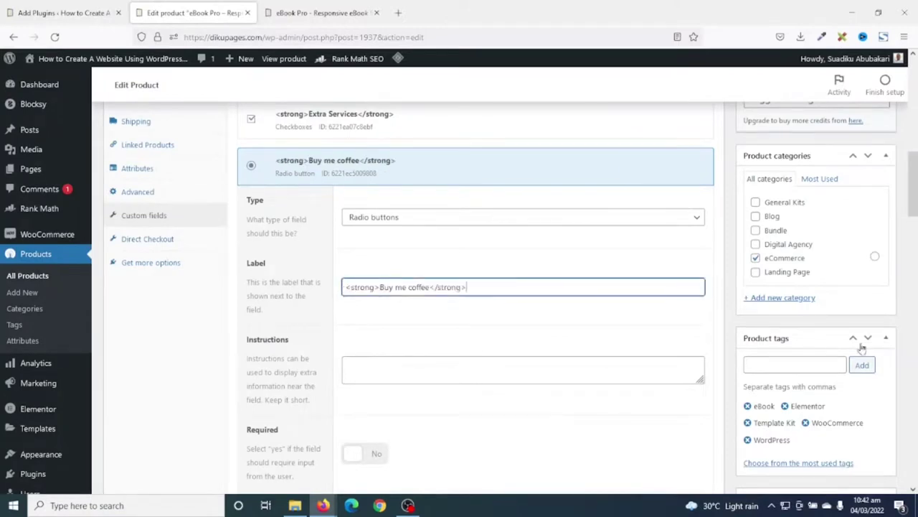
scroll(864, 287, up, 4)
- Update the product and reload the eBook Pro storefront page
click(872, 211)
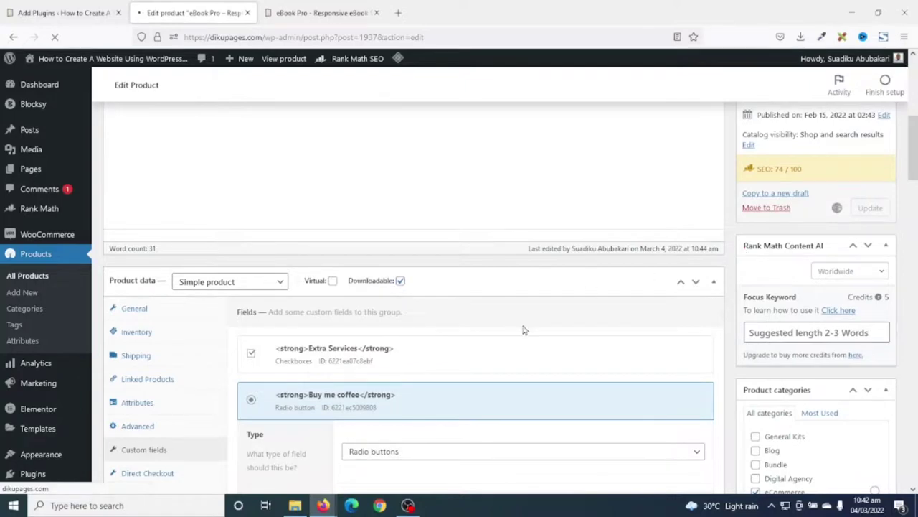
click(316, 13)
click(108, 58)
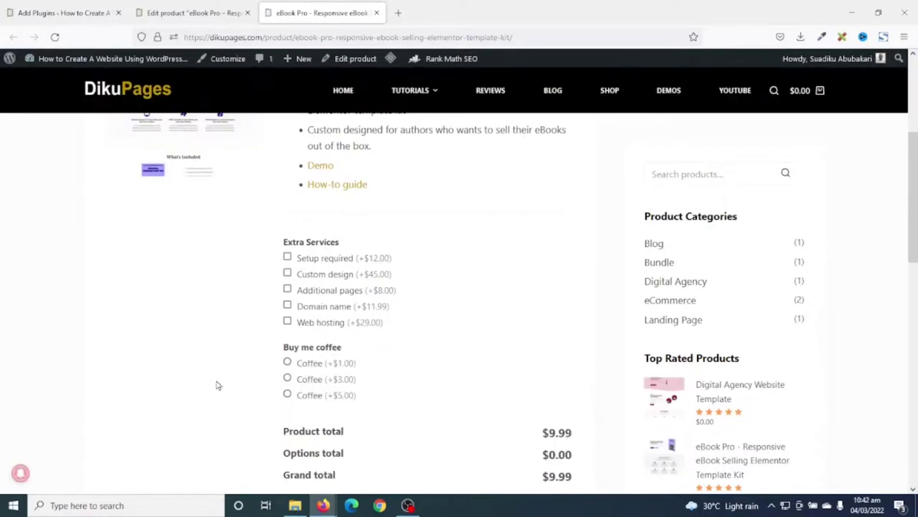
- Try the +$1.00, +$3.00 and +$5.00 Coffee options, leaving +$3.00 selected for a $12.99 total
scroll(340, 431, down, 1)
click(287, 304)
click(287, 320)
click(287, 335)
click(287, 304)
click(287, 321)
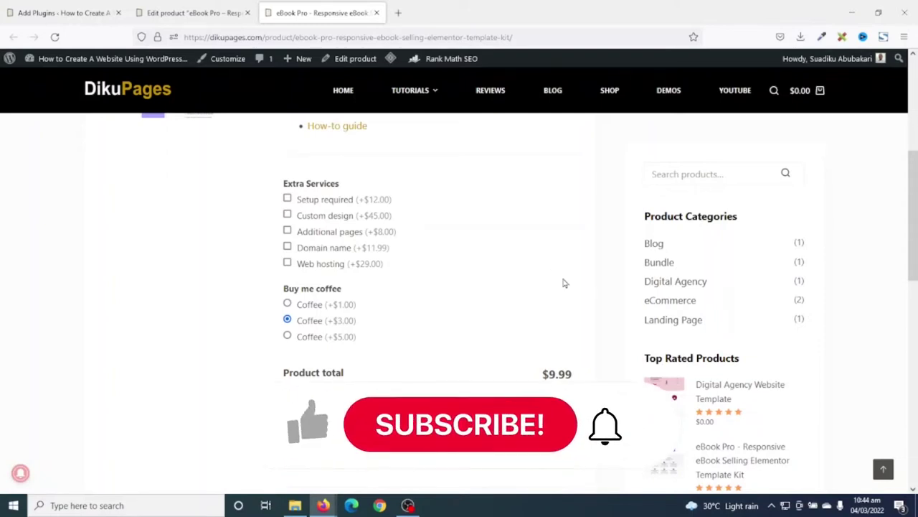
scroll(593, 297, up, 3)
scroll(592, 297, up, 2)
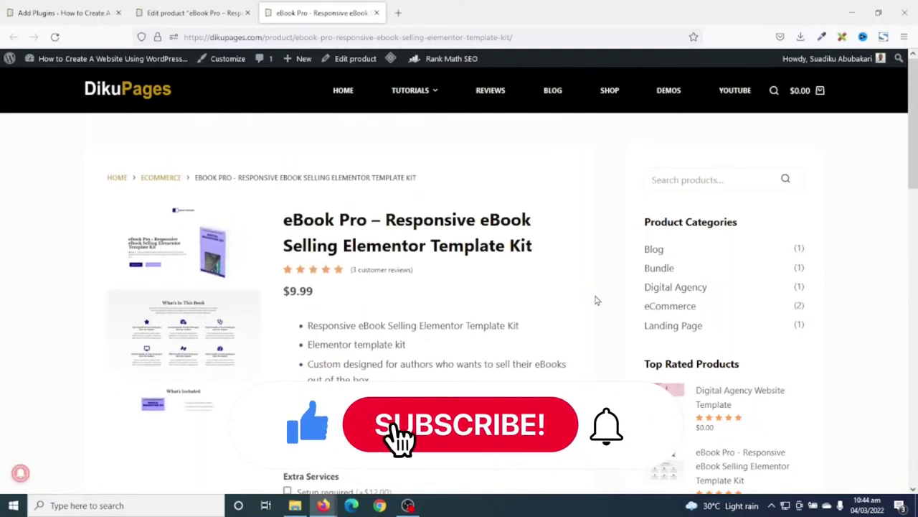